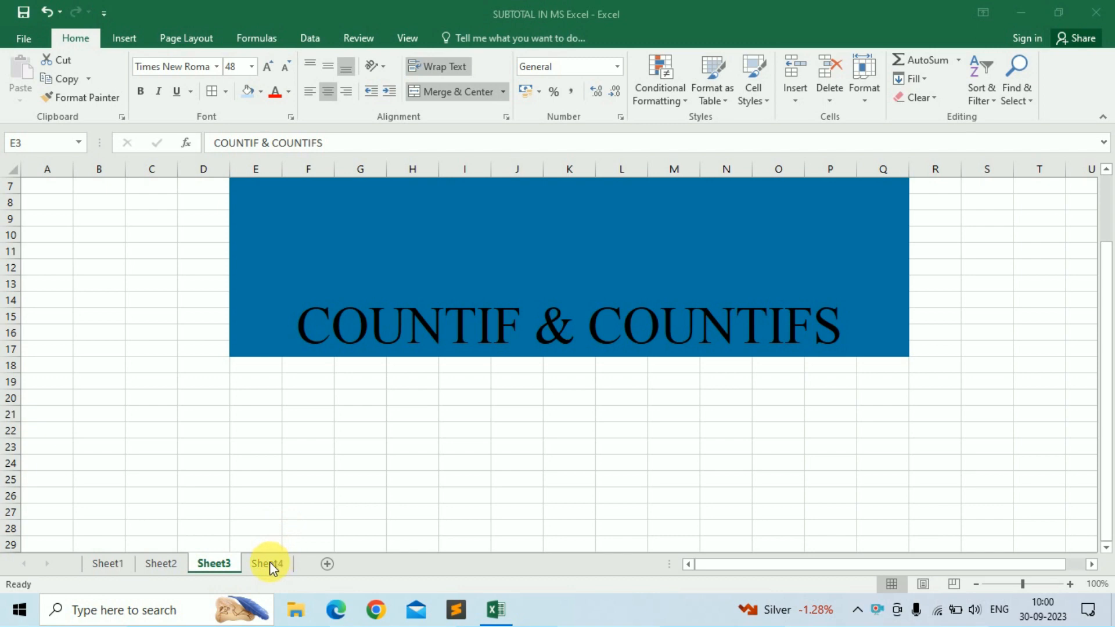
# Step: Open Sheet4 and highlight the table's SNO entries and then its COMPANY NAME entries
pyautogui.click(270, 562)
pyautogui.click(270, 562)
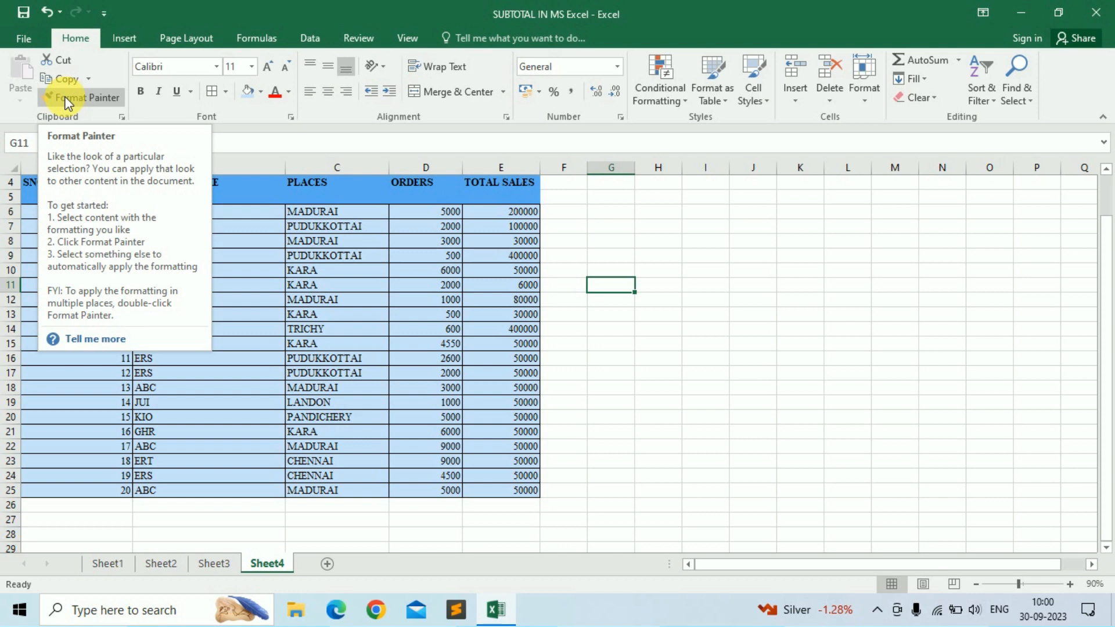
pyautogui.click(249, 332)
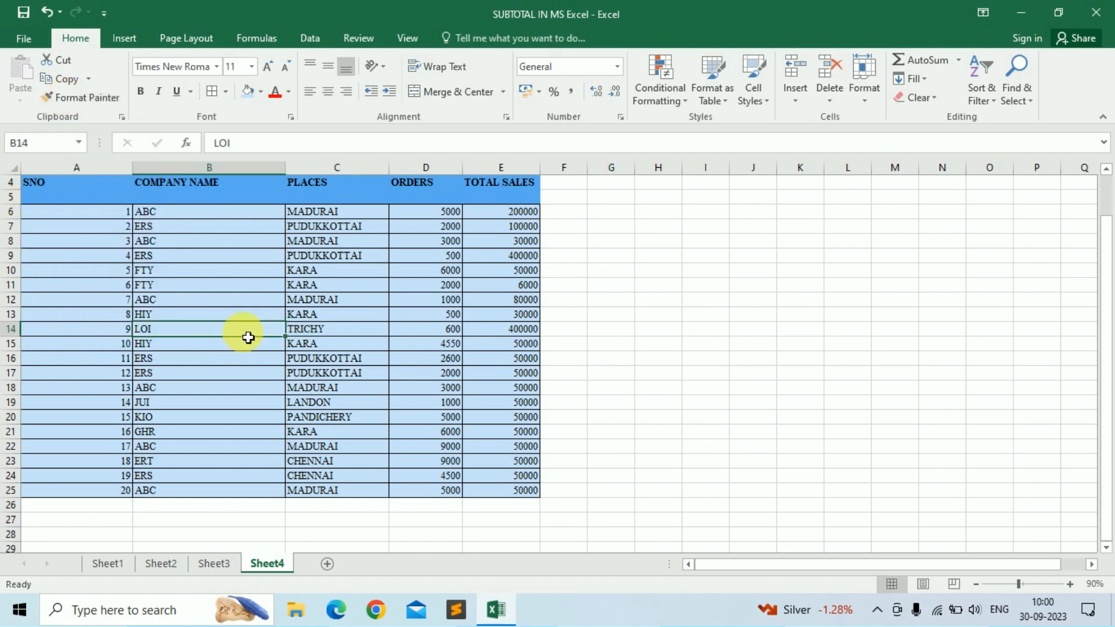
pyautogui.moveTo(40, 197); pyautogui.dragTo(12, 494)
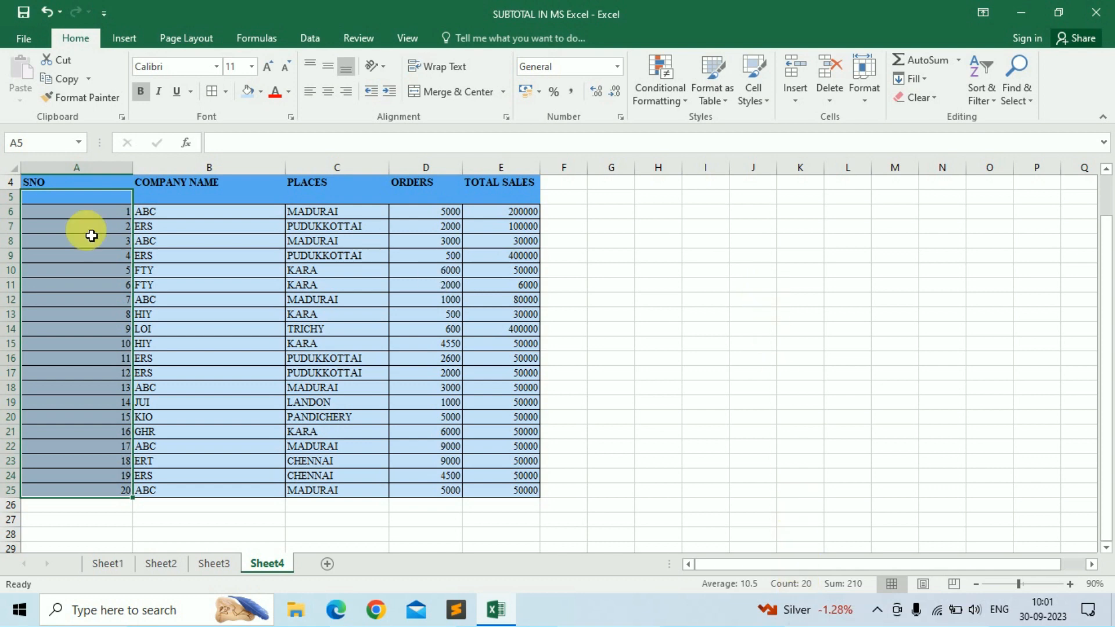
pyautogui.moveTo(227, 211); pyautogui.dragTo(231, 492)
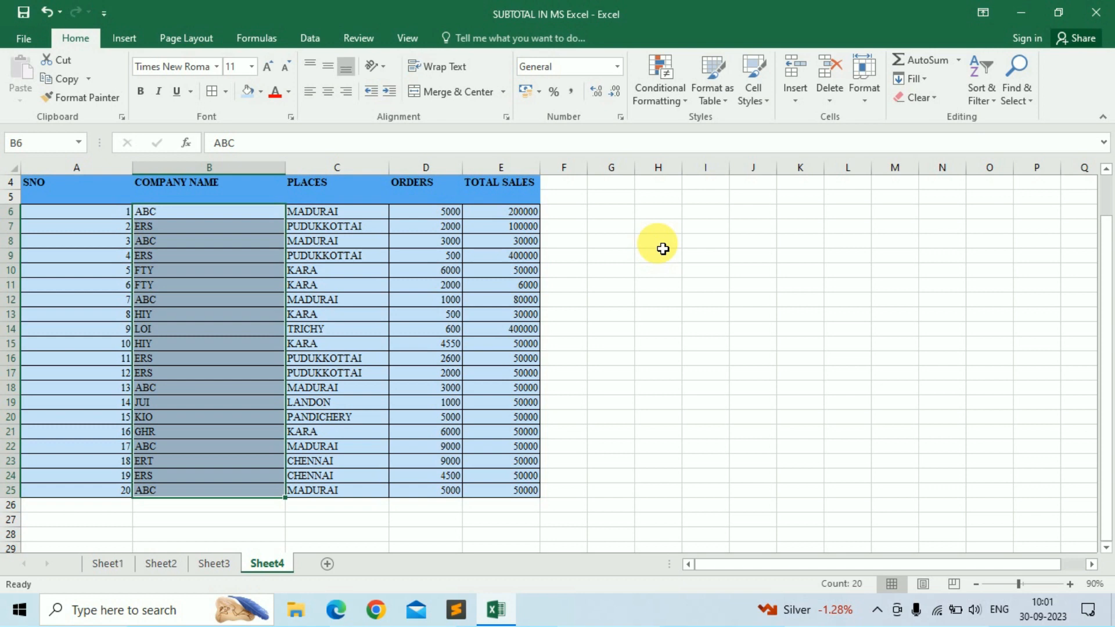
# Step: Enter a COUNTIF formula in I10 that counts "ABC" in the company name range B6:B25
pyautogui.click(724, 276)
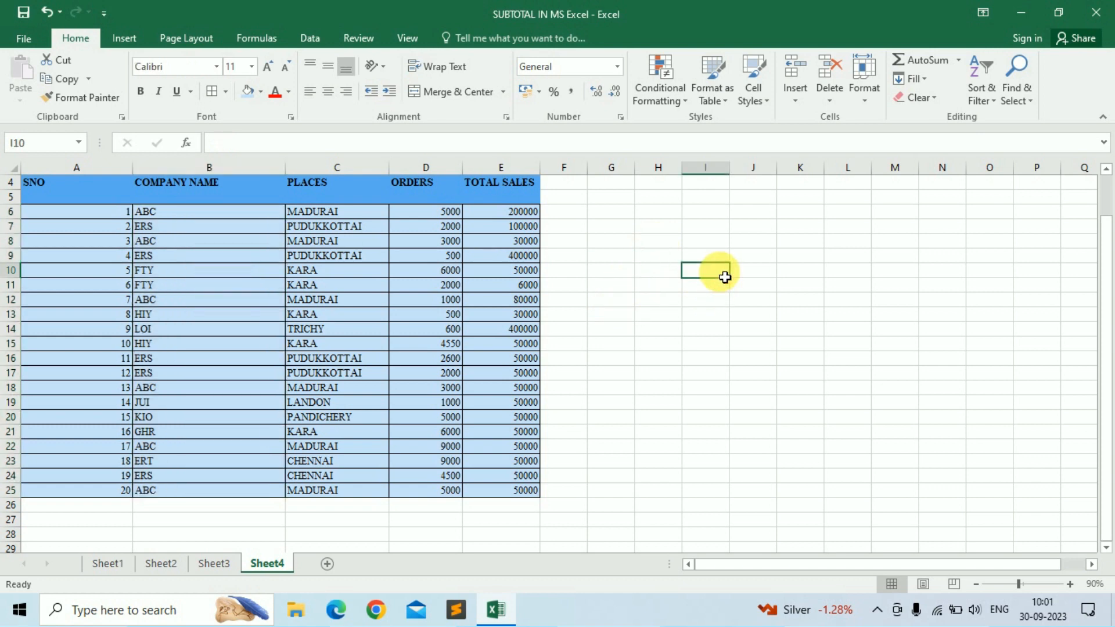
pyautogui.write('=')
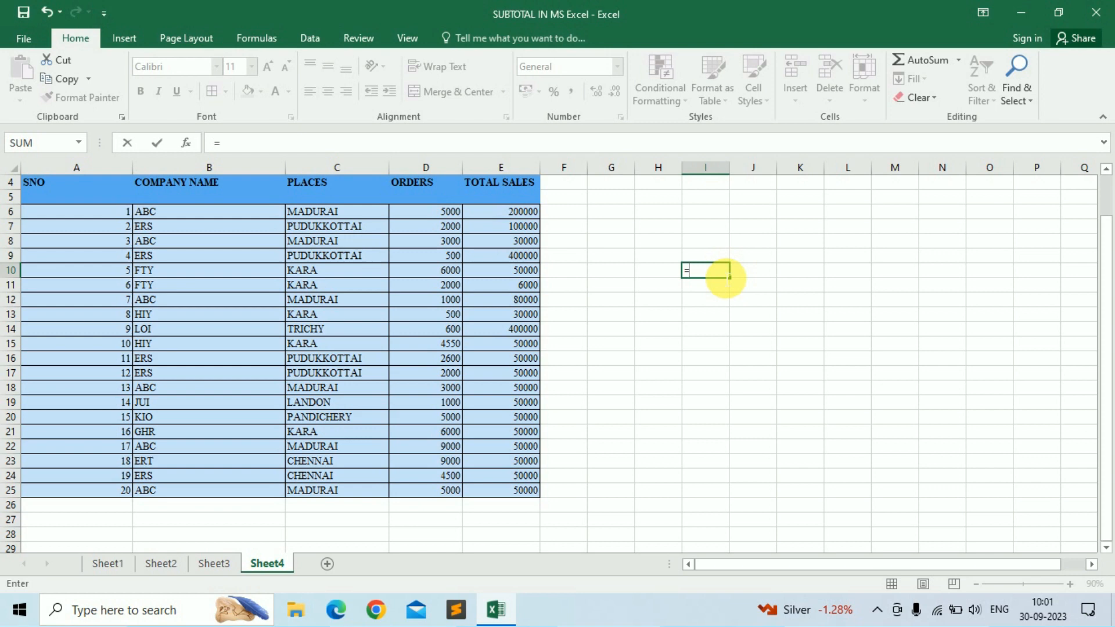
pyautogui.write('CO')
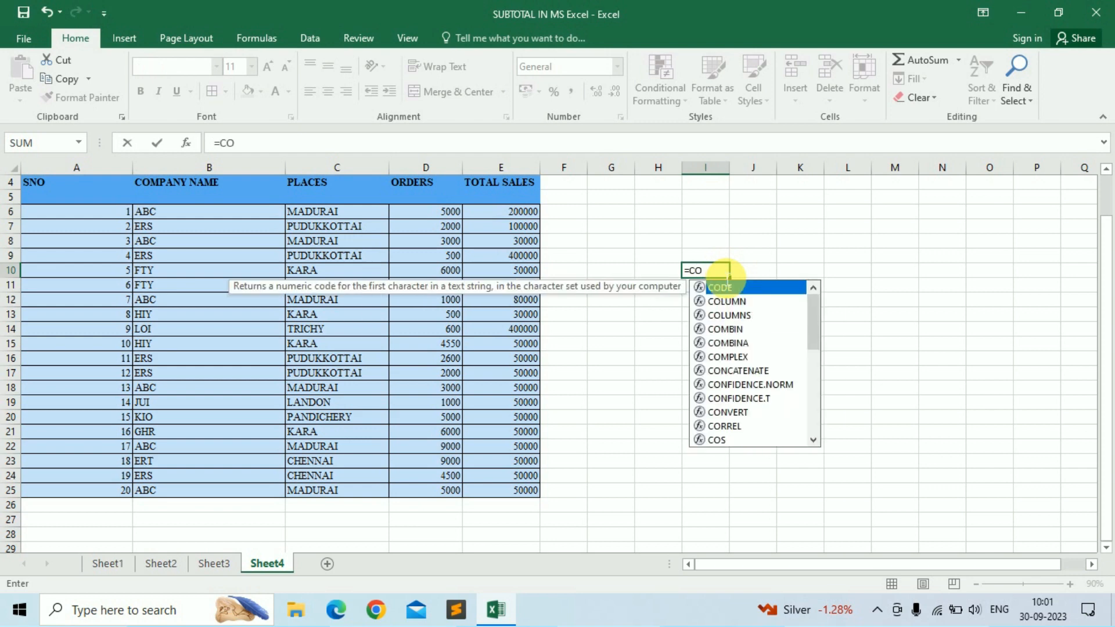
pyautogui.write('UN')
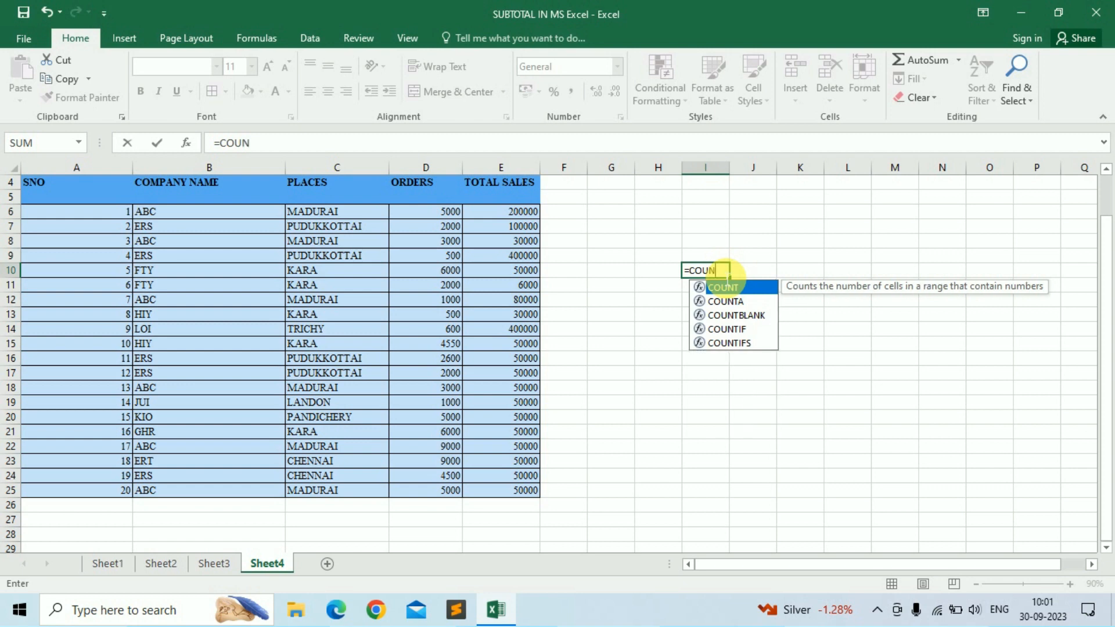
pyautogui.click(726, 329)
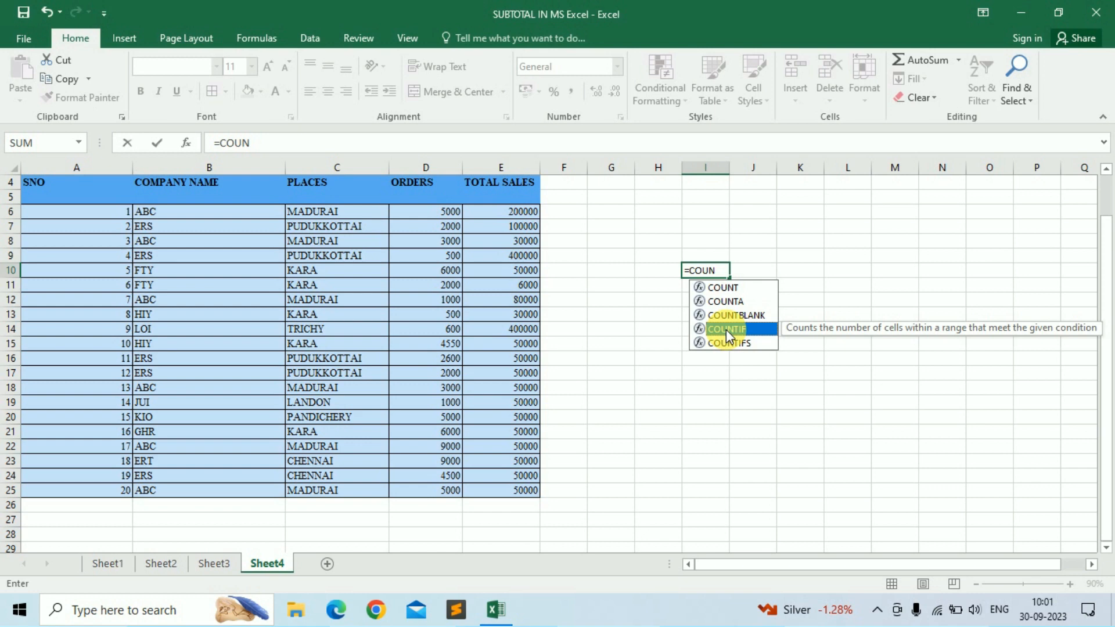
pyautogui.doubleClick(725, 329)
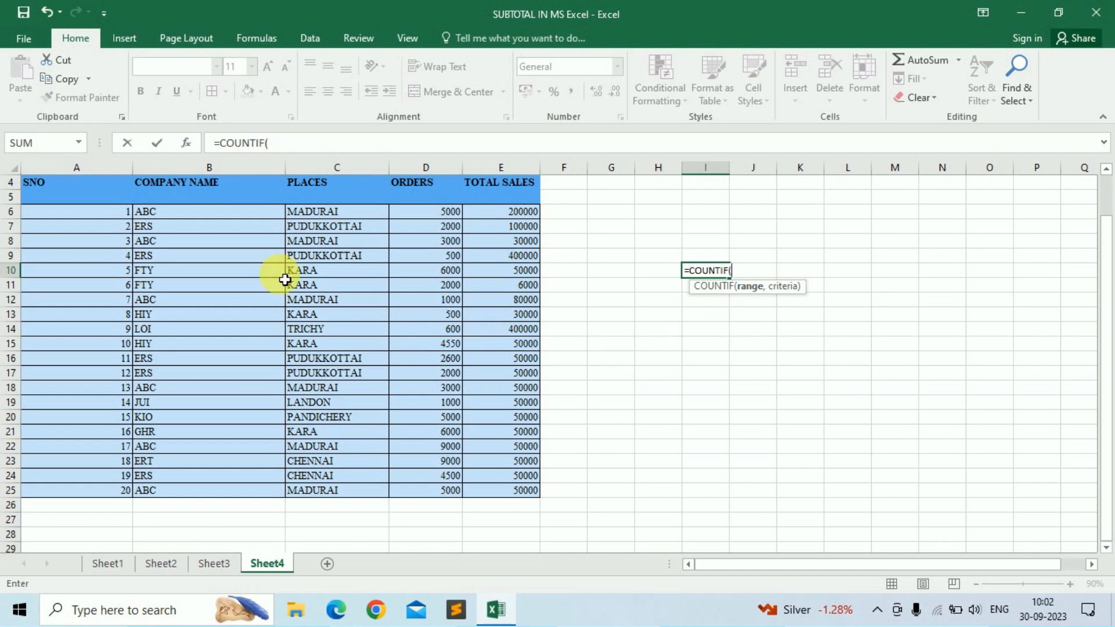
pyautogui.click(151, 213)
pyautogui.moveTo(173, 232); pyautogui.dragTo(169, 496)
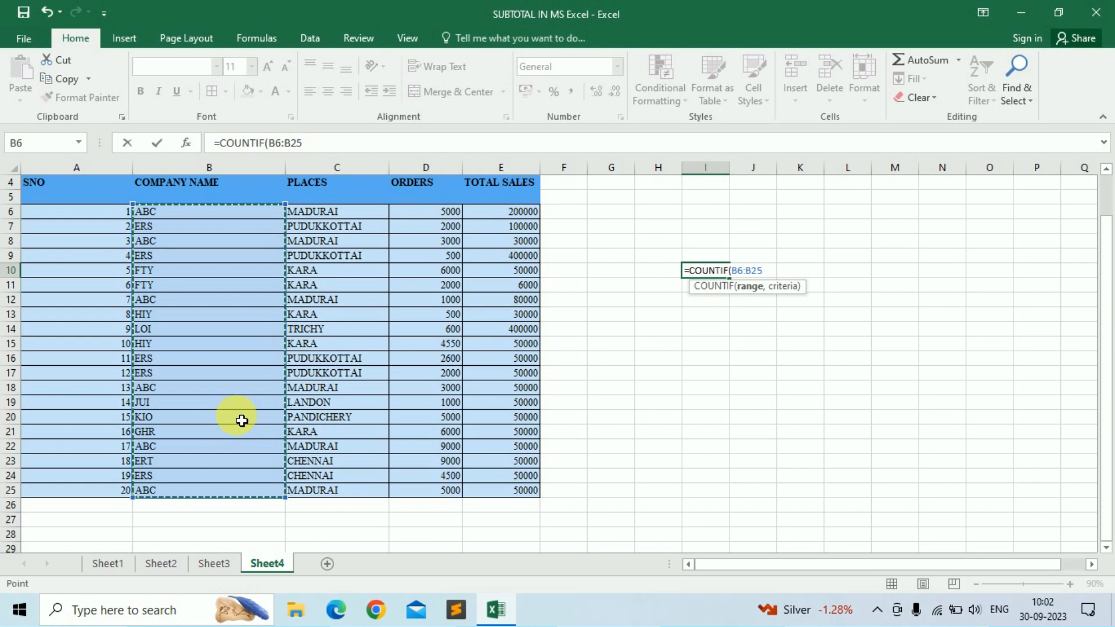
pyautogui.write(',')
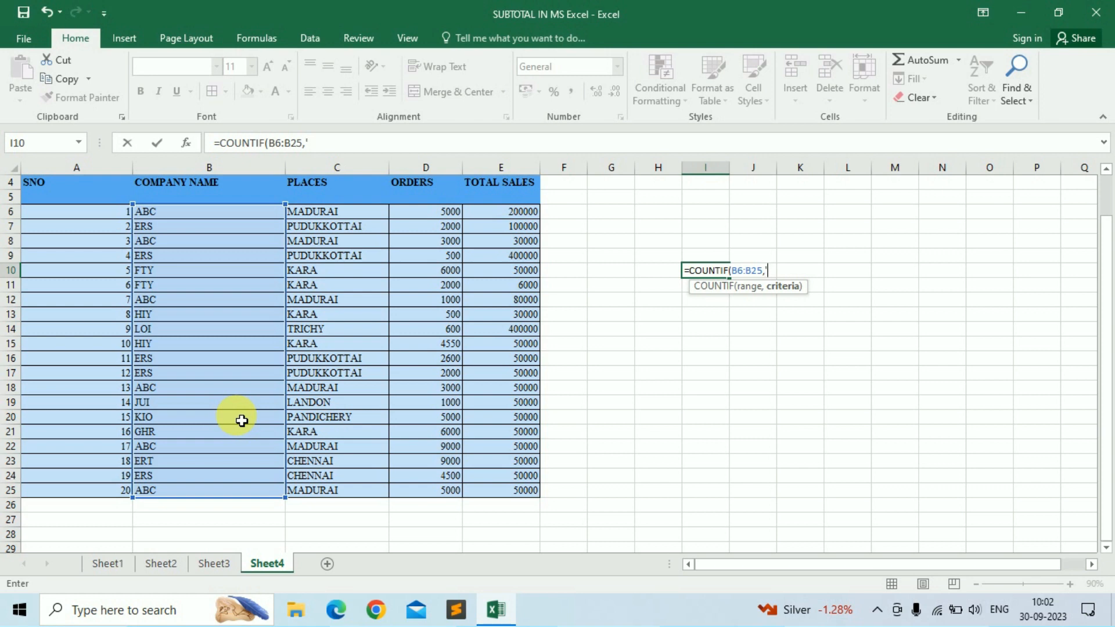
pyautogui.press('BackSpace')
pyautogui.write('"ABC")')
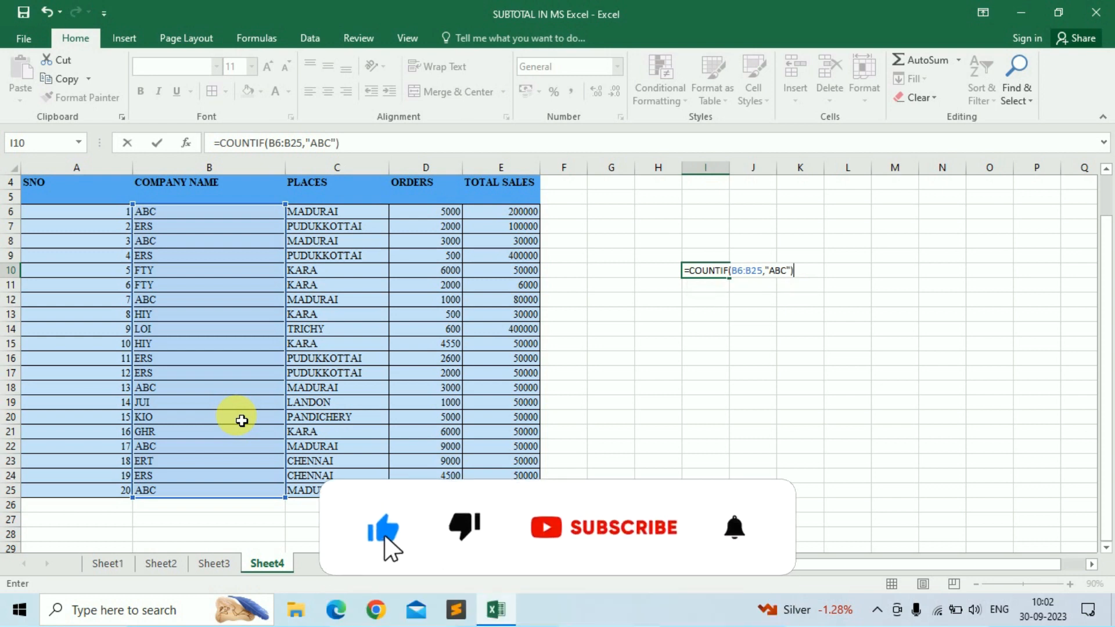
pyautogui.press('Return')
# Step: Label the count by entering ABC in cell H10
pyautogui.press('Up')
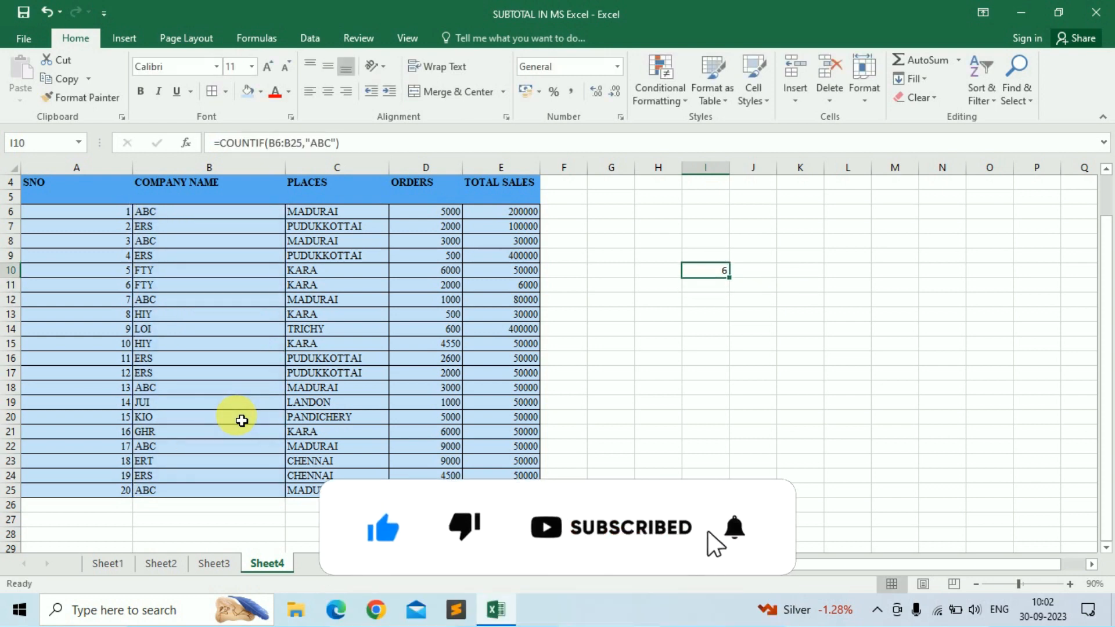
pyautogui.press('Left')
pyautogui.write('ABC')
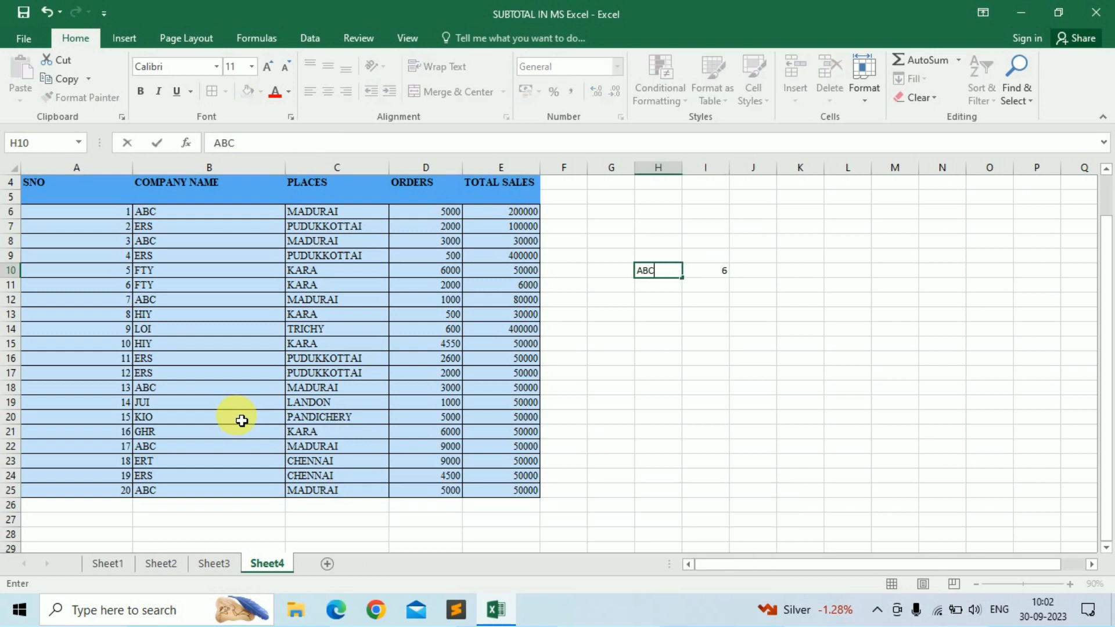
pyautogui.press('Return')
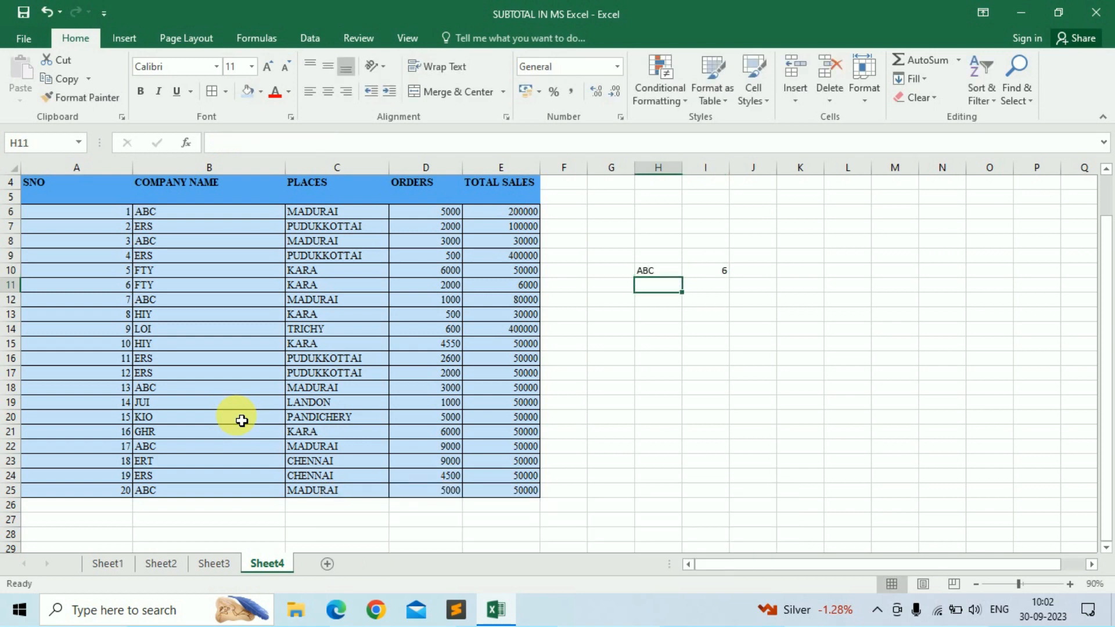
pyautogui.press('Up')
pyautogui.press('Right')
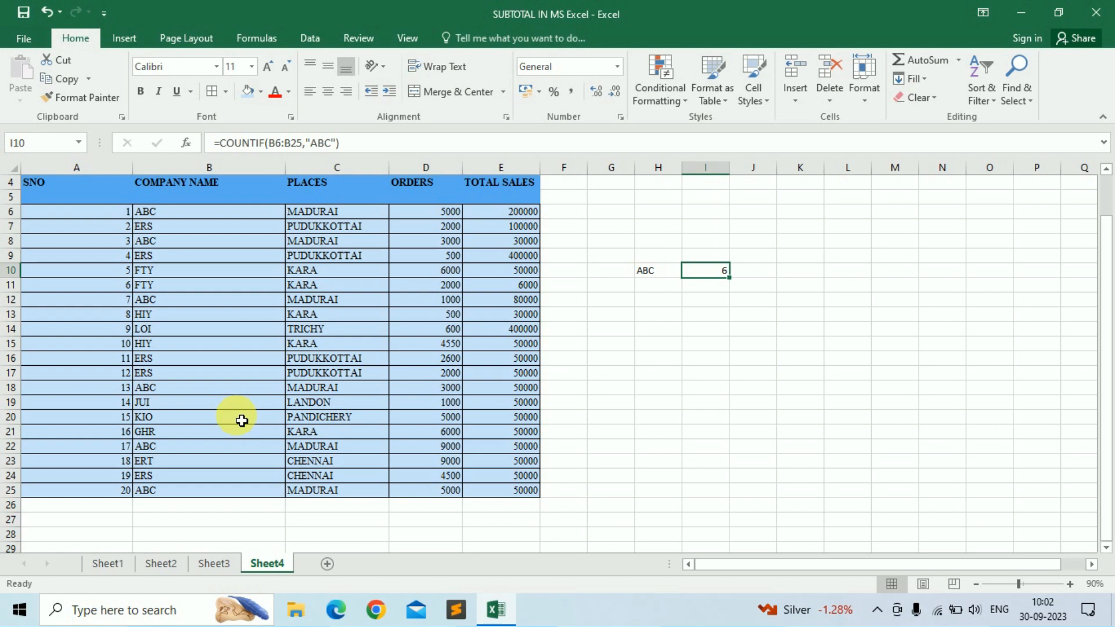
# Step: Enter the heading COUNTIF in cell H7, above the ABC label
pyautogui.press('Up')
pyautogui.press('Up')
pyautogui.press('Up')
pyautogui.press('Left')
pyautogui.press('Left')
pyautogui.press('Left')
pyautogui.press('Right')
pyautogui.press('Right')
pyautogui.press('Right')
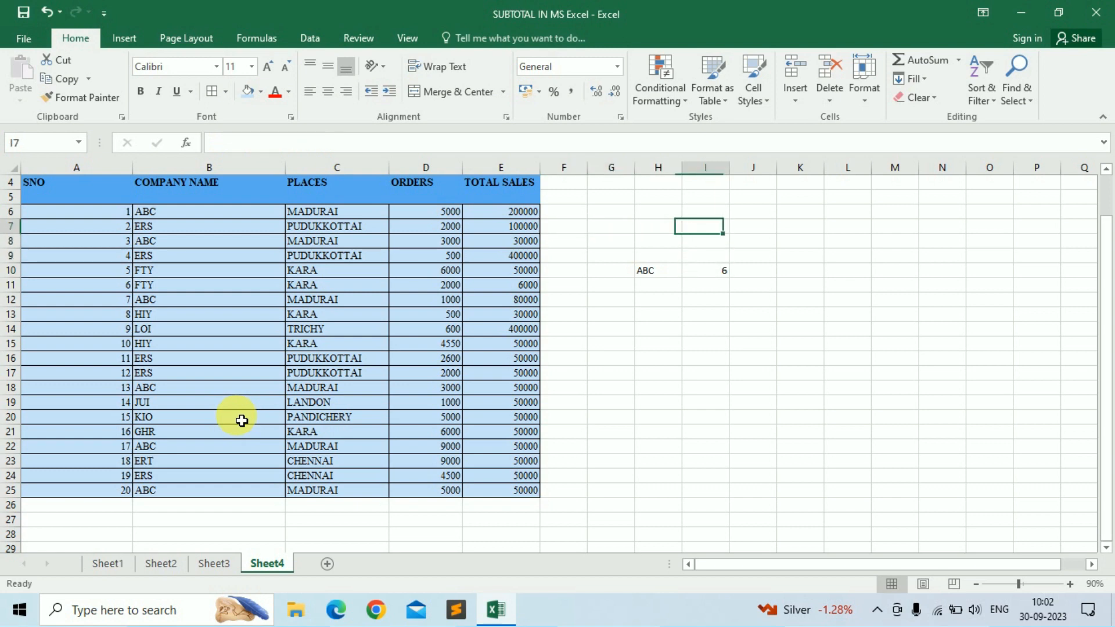
pyautogui.press('Left')
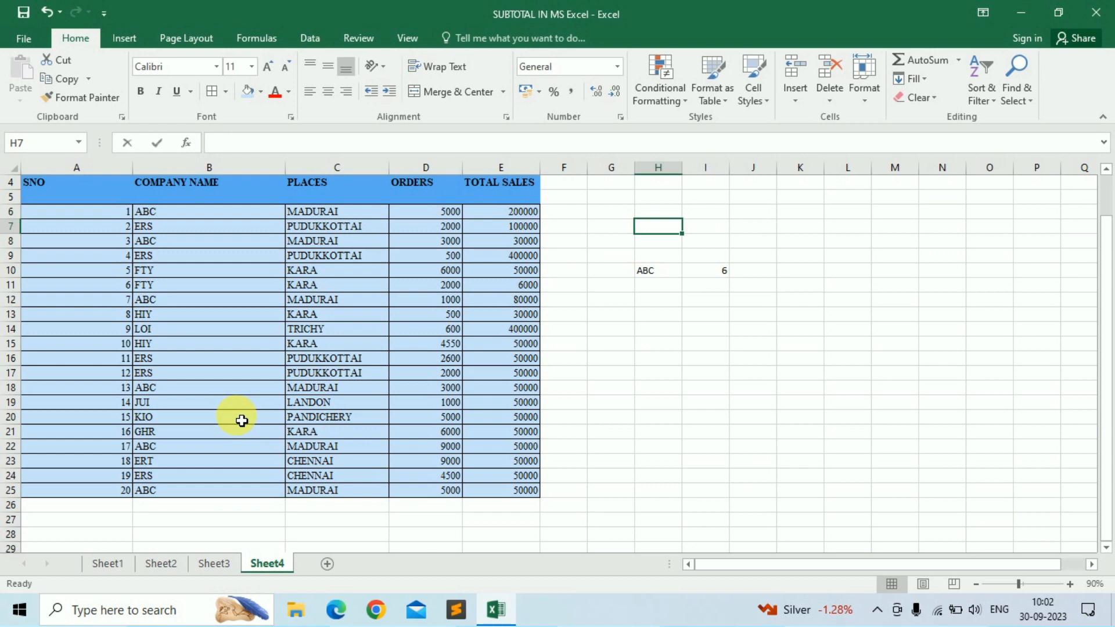
pyautogui.write('COUNTIF')
pyautogui.press('Return')
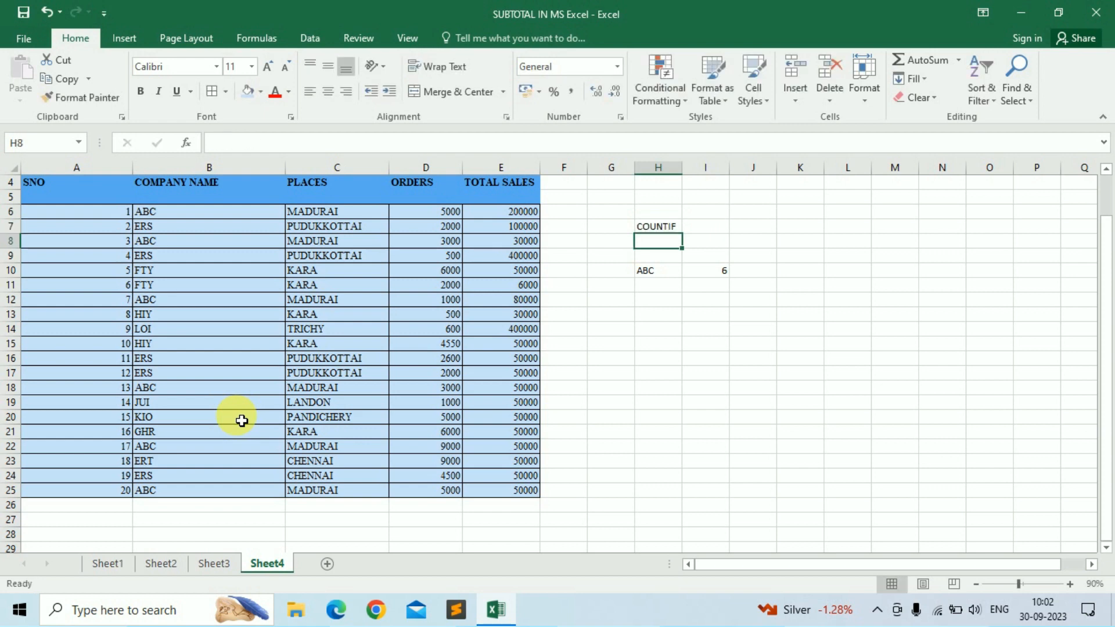
pyautogui.press('Up')
pyautogui.press('Up')
pyautogui.press('Down')
pyautogui.press('Down')
pyautogui.press('Down')
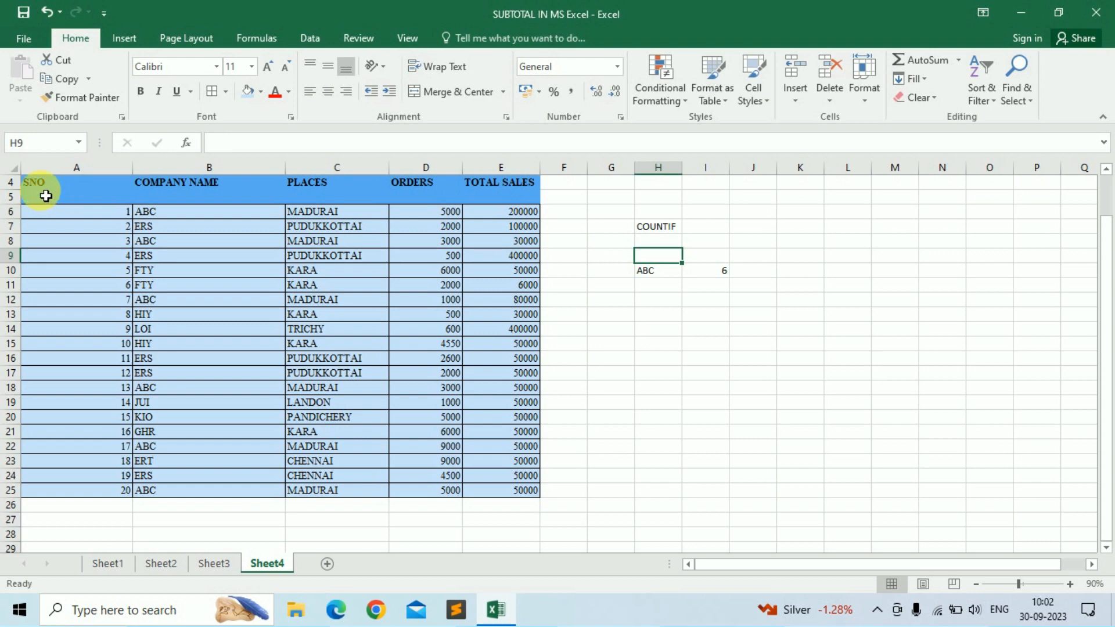
# Step: Add filters to the table's header row from SNO to TOTAL SALES
pyautogui.moveTo(33, 190); pyautogui.dragTo(515, 204)
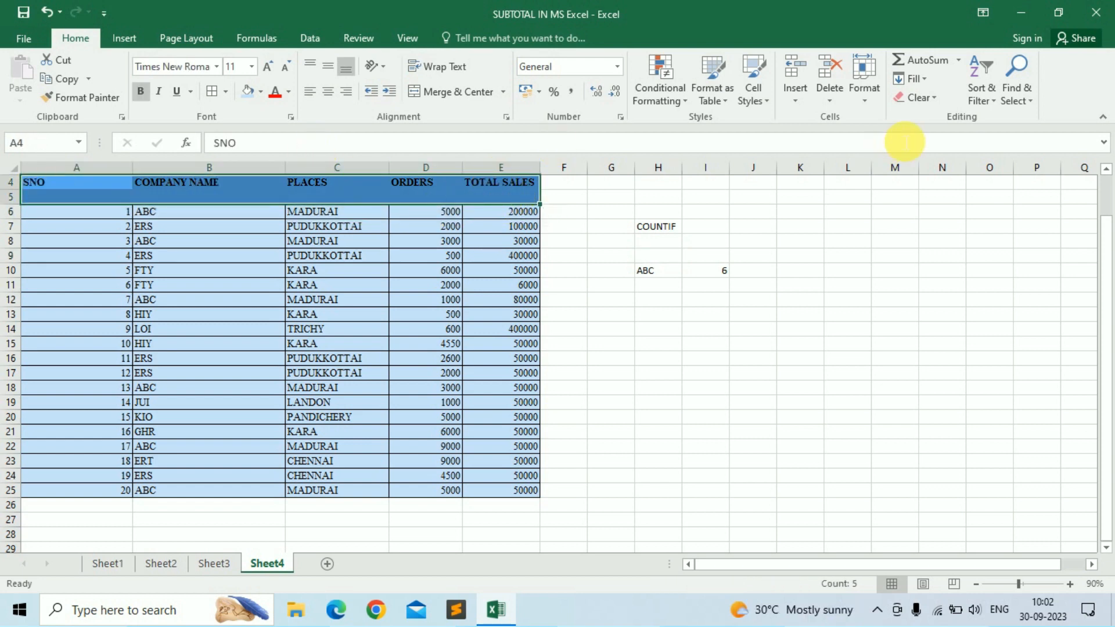
pyautogui.click(981, 99)
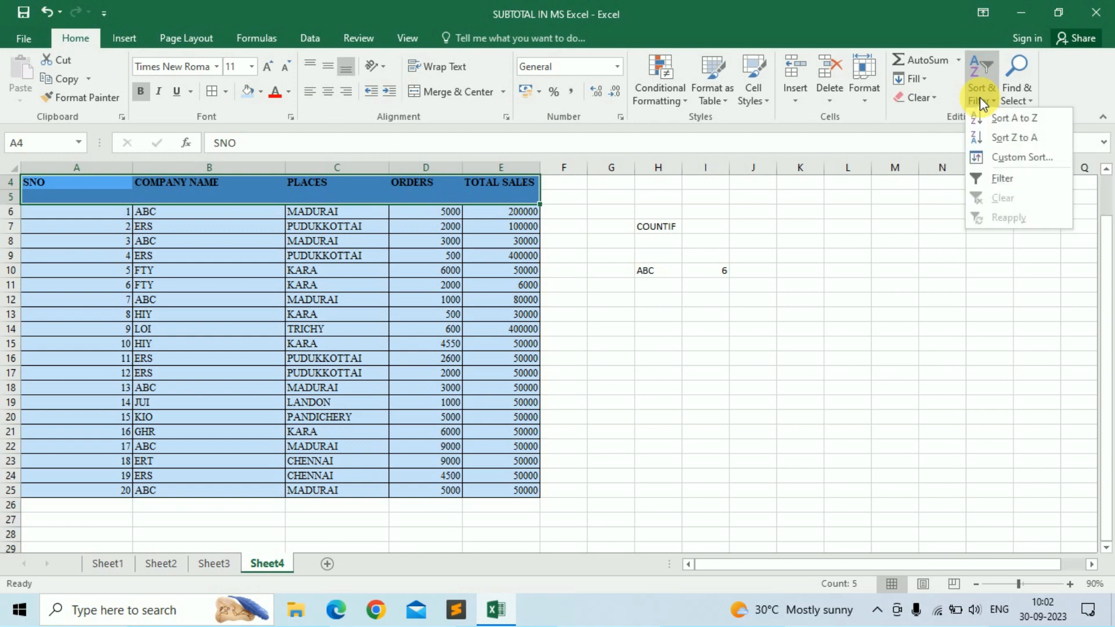
pyautogui.click(996, 179)
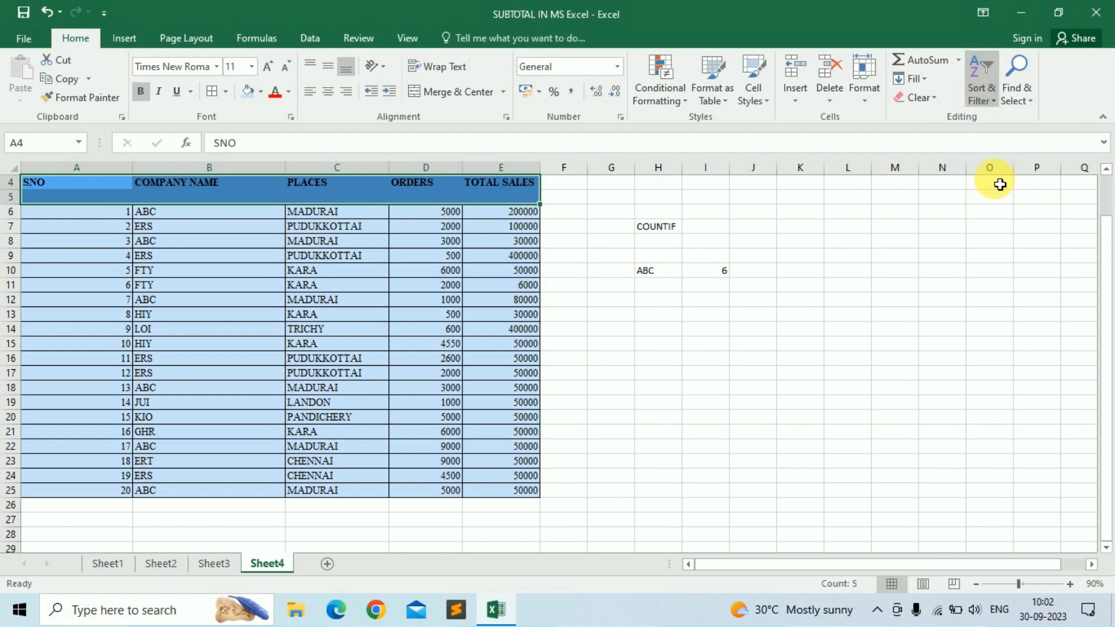
# Step: Filter the COMPANY NAME column to show only ABC and select the filtered company names
pyautogui.click(277, 183)
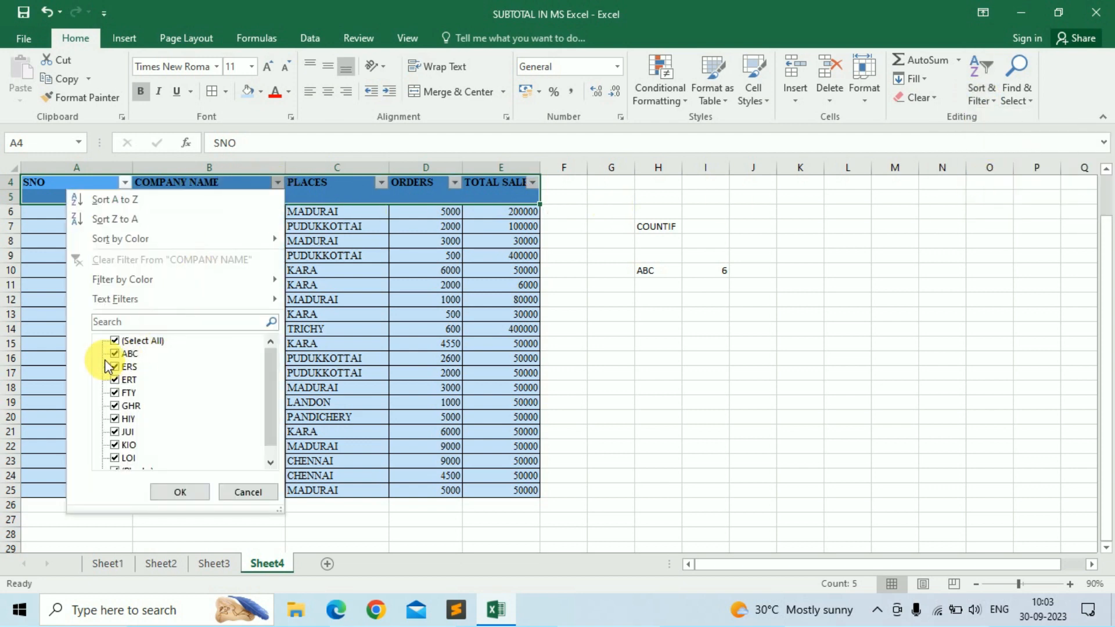
pyautogui.click(114, 341)
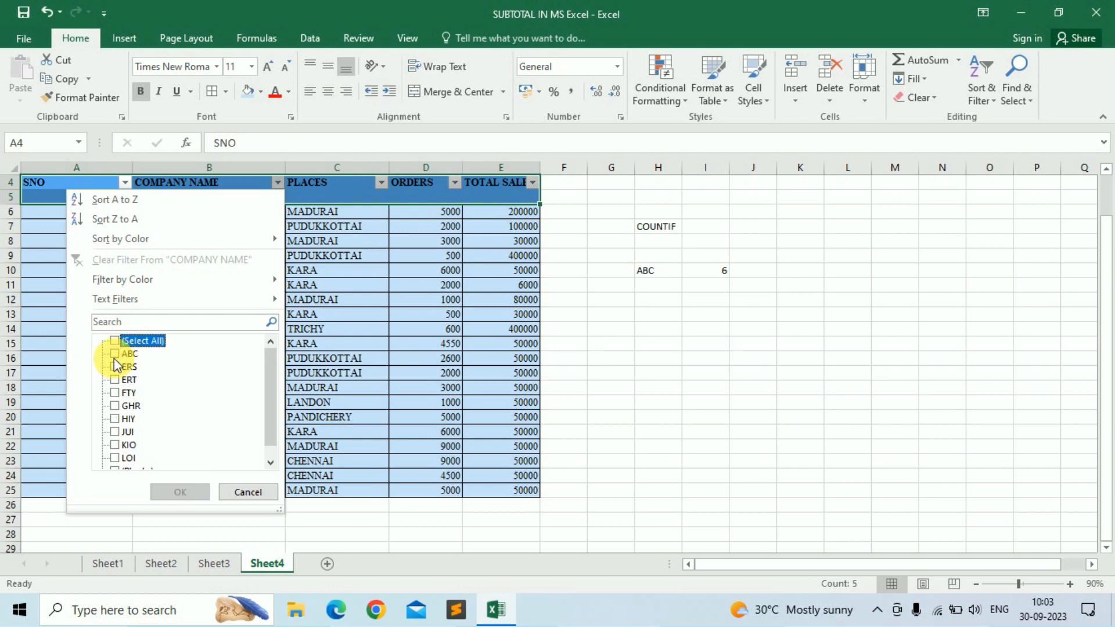
pyautogui.click(114, 354)
pyautogui.click(180, 492)
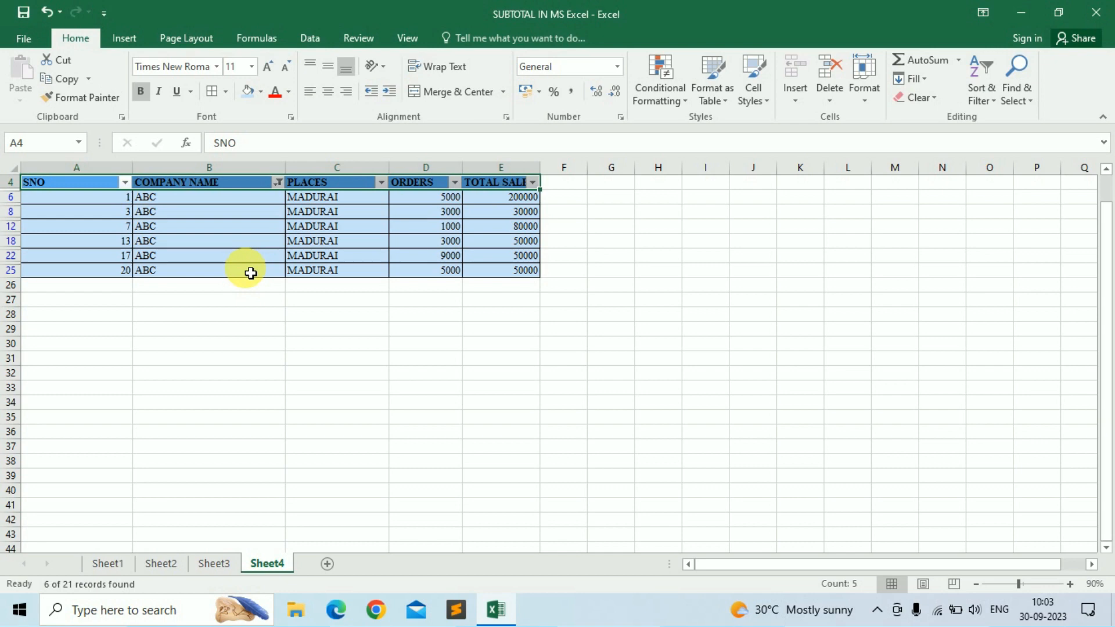
pyautogui.moveTo(184, 201); pyautogui.dragTo(186, 277)
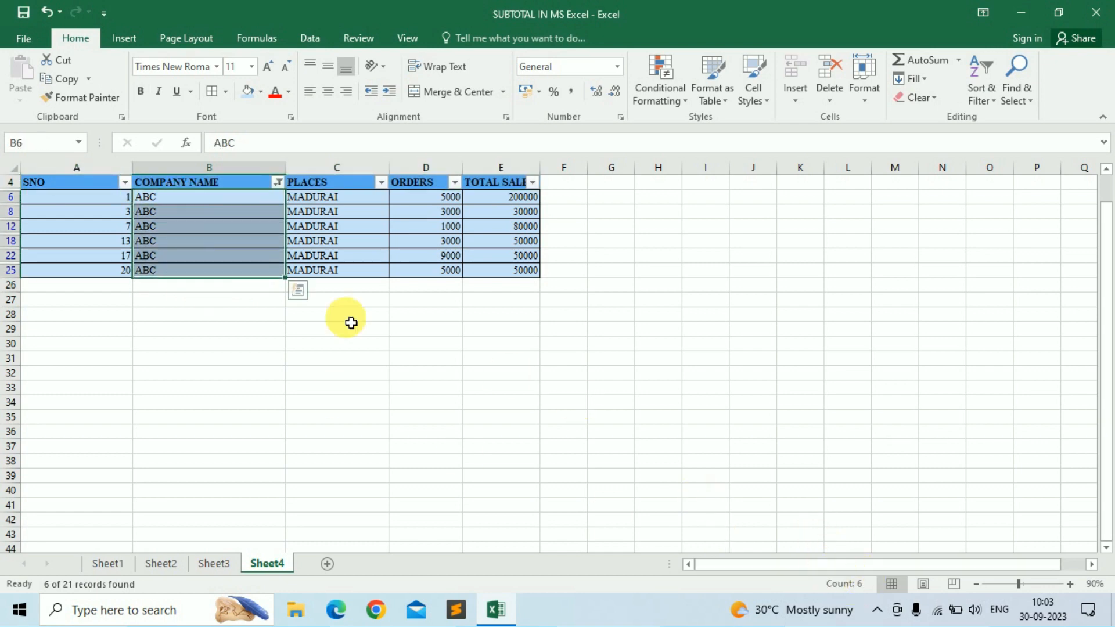
# Step: Clear the ABC filter so the table shows all records, keeping the header filters in place
pyautogui.moveTo(88, 183); pyautogui.dragTo(562, 182)
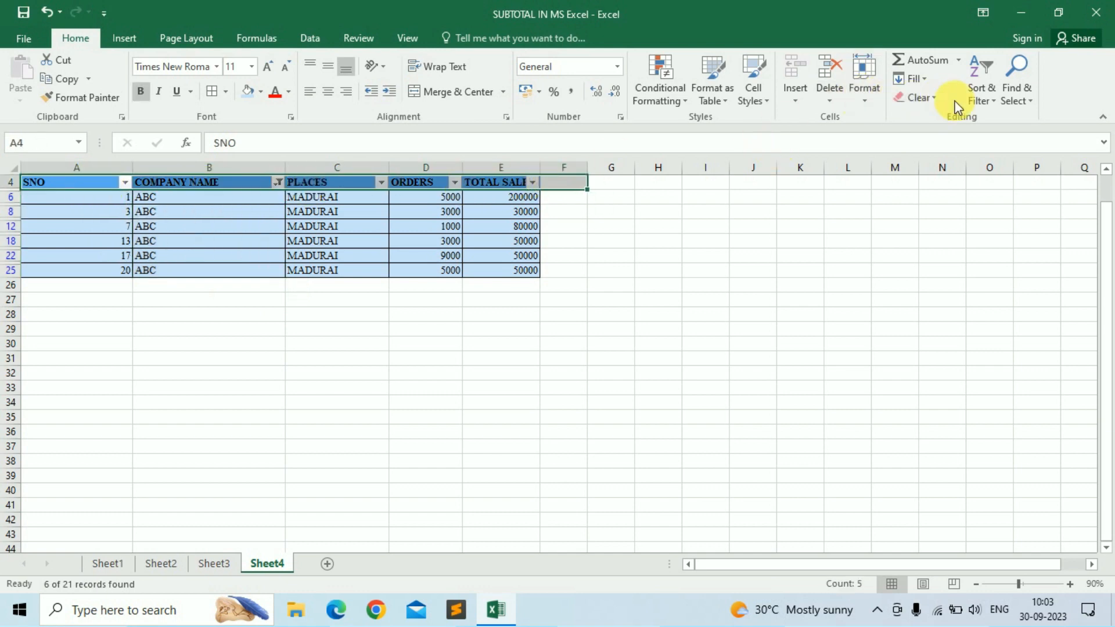
pyautogui.click(981, 93)
pyautogui.click(990, 197)
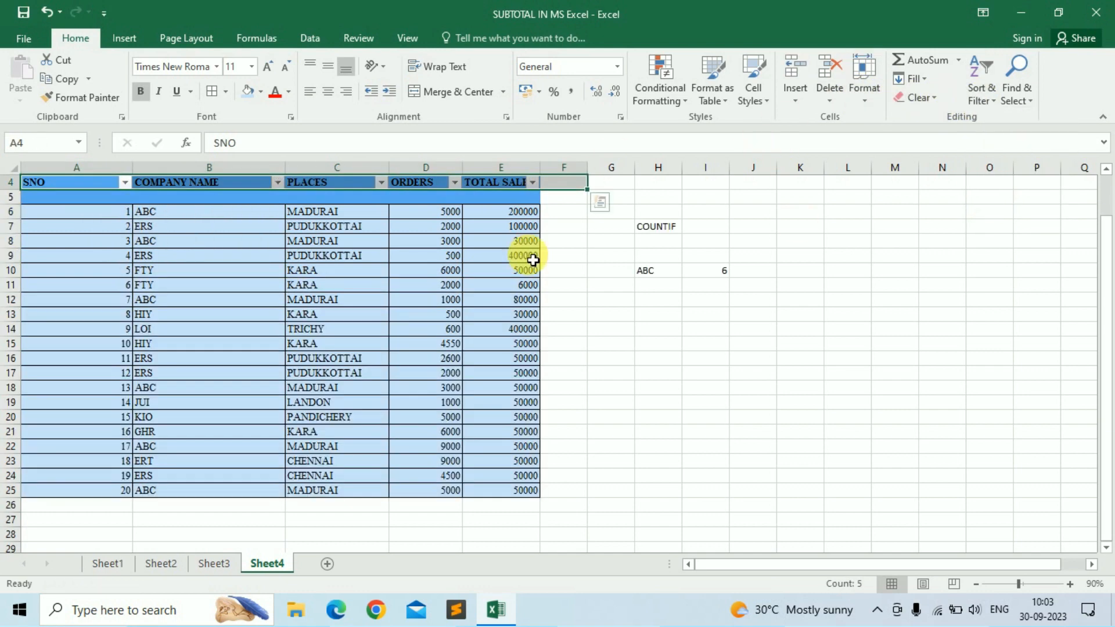
pyautogui.click(245, 332)
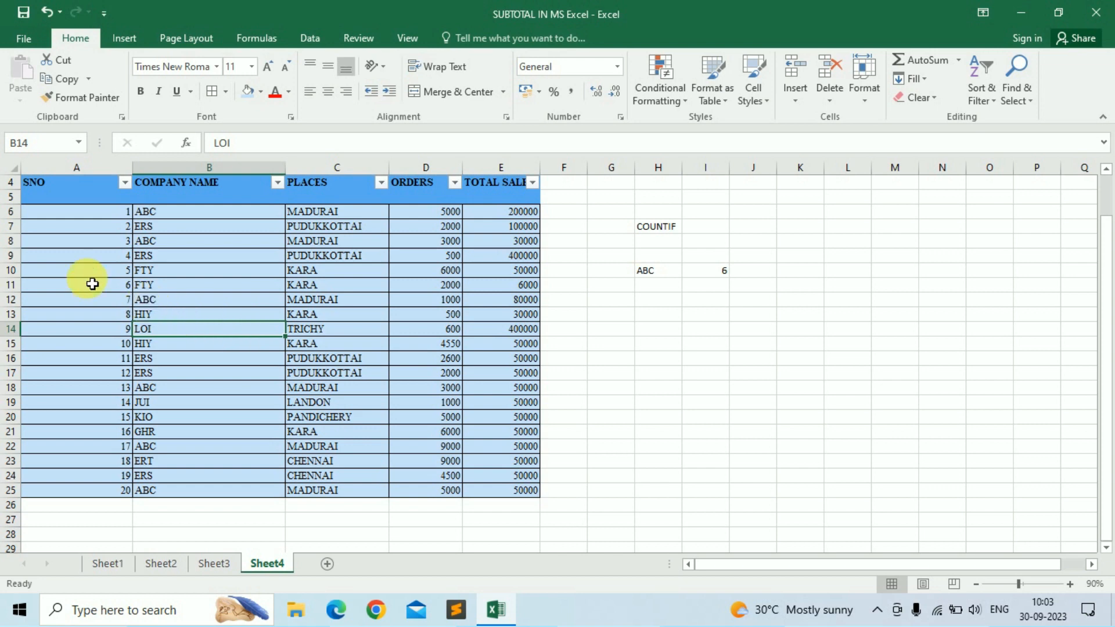
pyautogui.moveTo(79, 226); pyautogui.dragTo(487, 496)
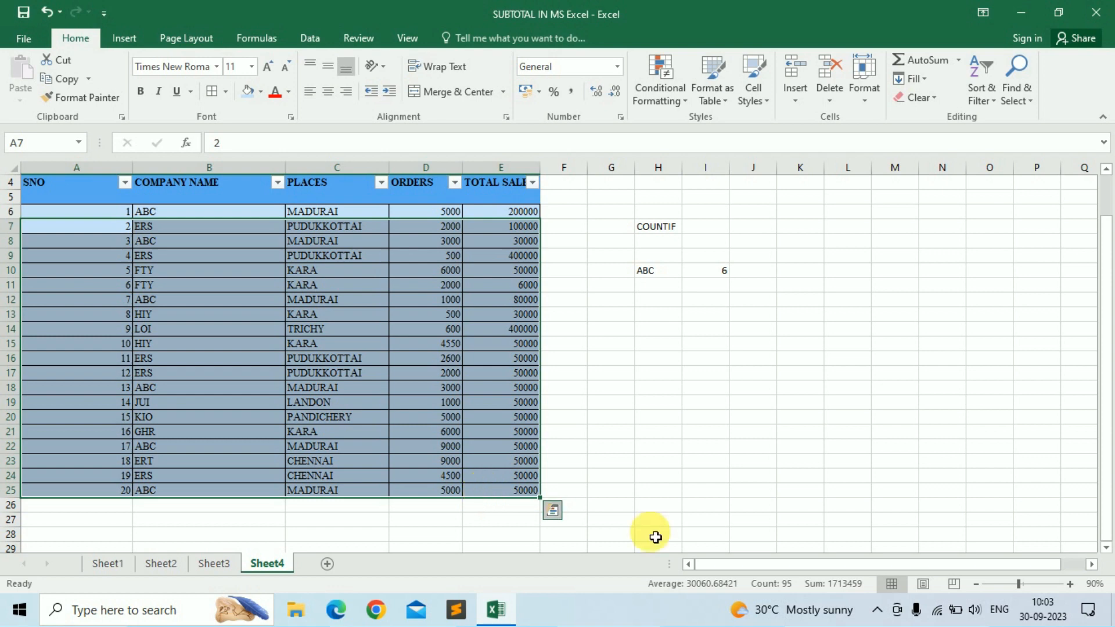
pyautogui.click(679, 318)
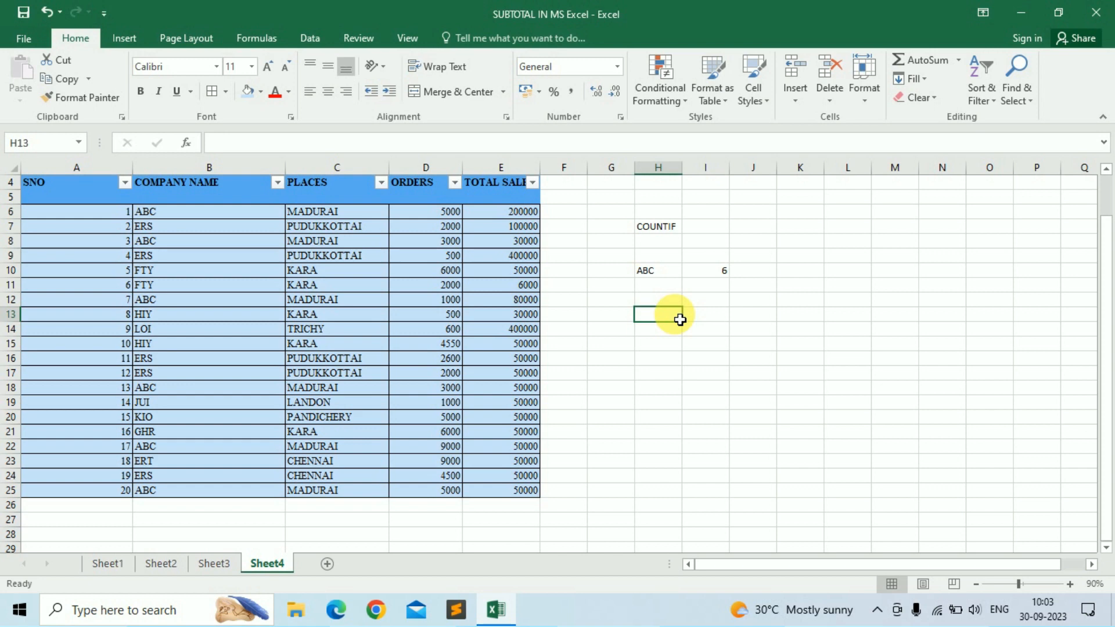
# Step: Make the COUNTIF heading in H7 bold and enlarge its font size to 18
pyautogui.click(655, 232)
pyautogui.hotkey('ctrl', 'b')
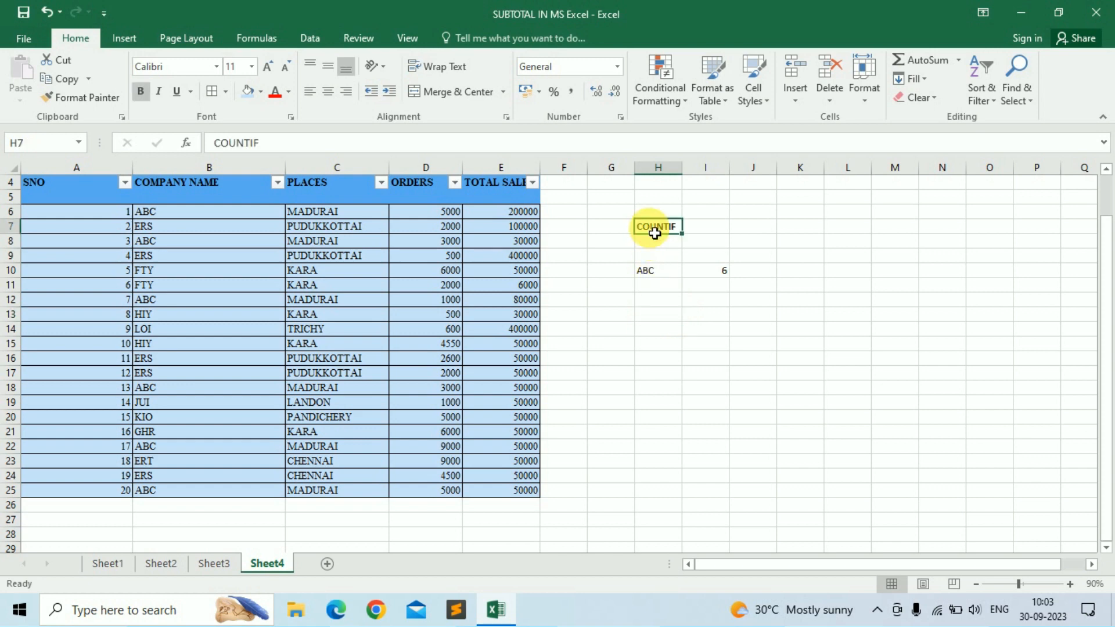
pyautogui.click(266, 67)
pyautogui.click(266, 68)
pyautogui.click(266, 67)
pyautogui.click(266, 67)
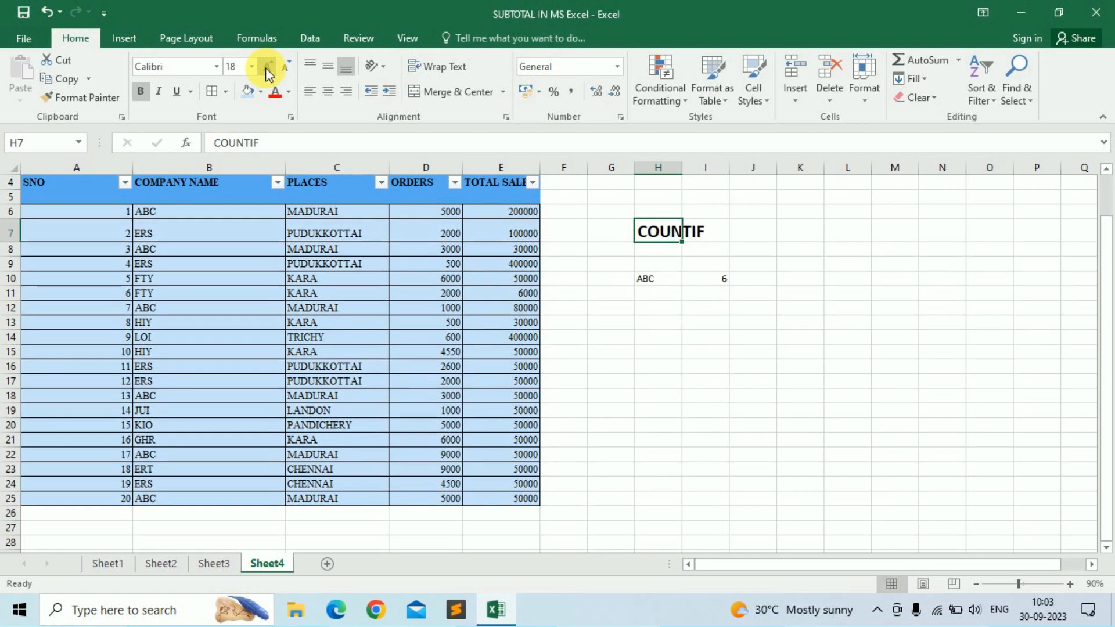
# Step: Enlarge the font of the COUNTIF heading in H7 by one more size
pyautogui.click(266, 67)
pyautogui.click(604, 310)
pyautogui.click(691, 331)
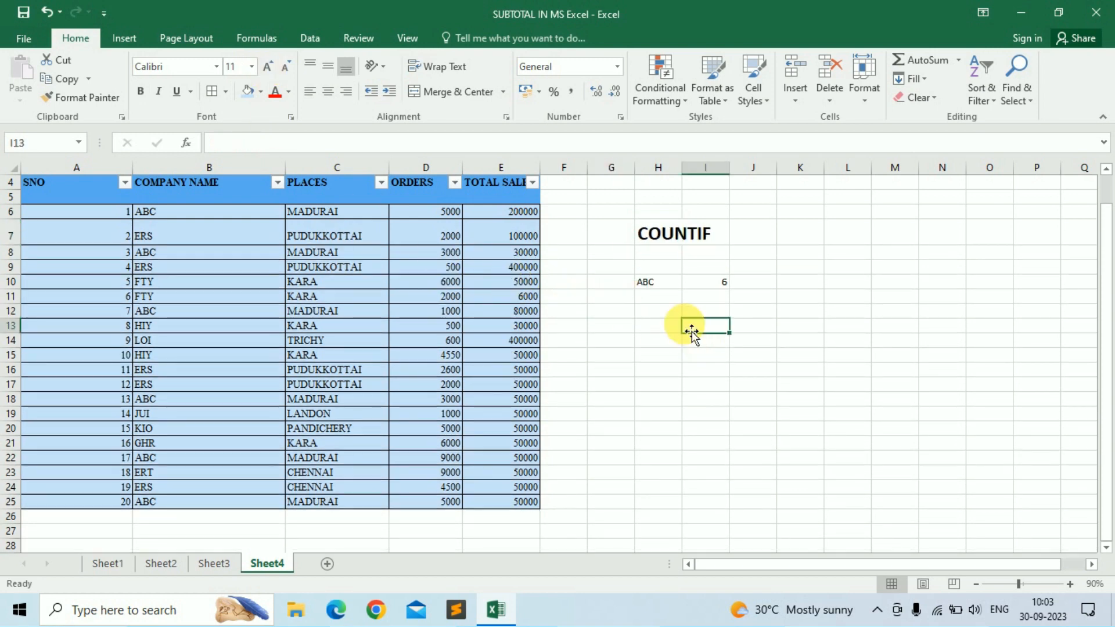
# Step: Add a COUNTIFS heading in H8, make it bold and enlarge its font to match the COUNTIF heading above
pyautogui.click(669, 257)
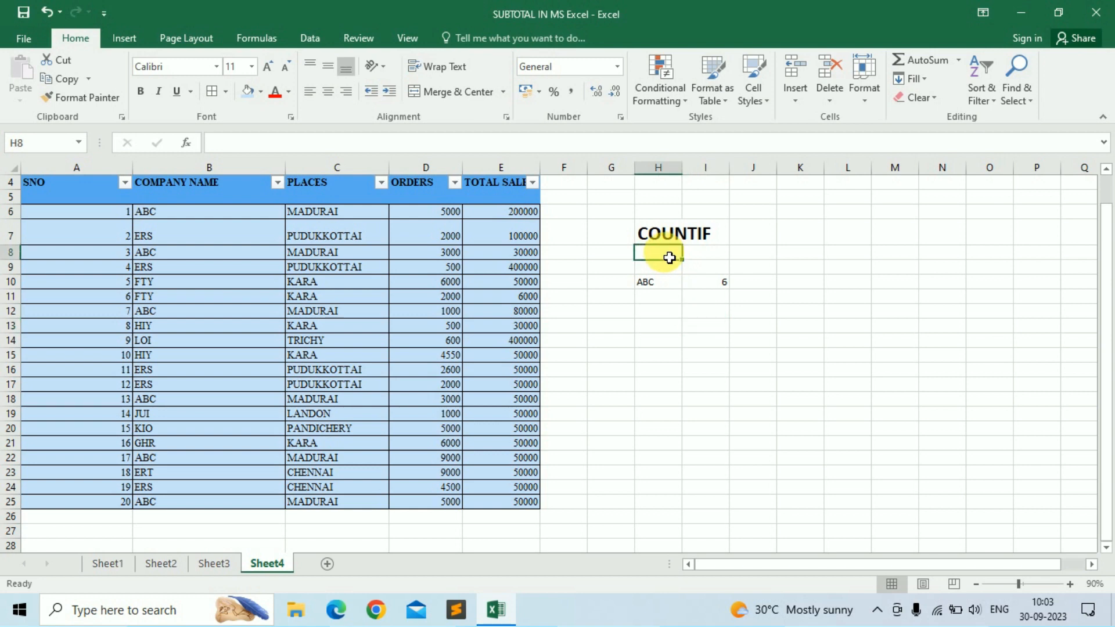
pyautogui.write('COUNTIES')
pyautogui.press('Return')
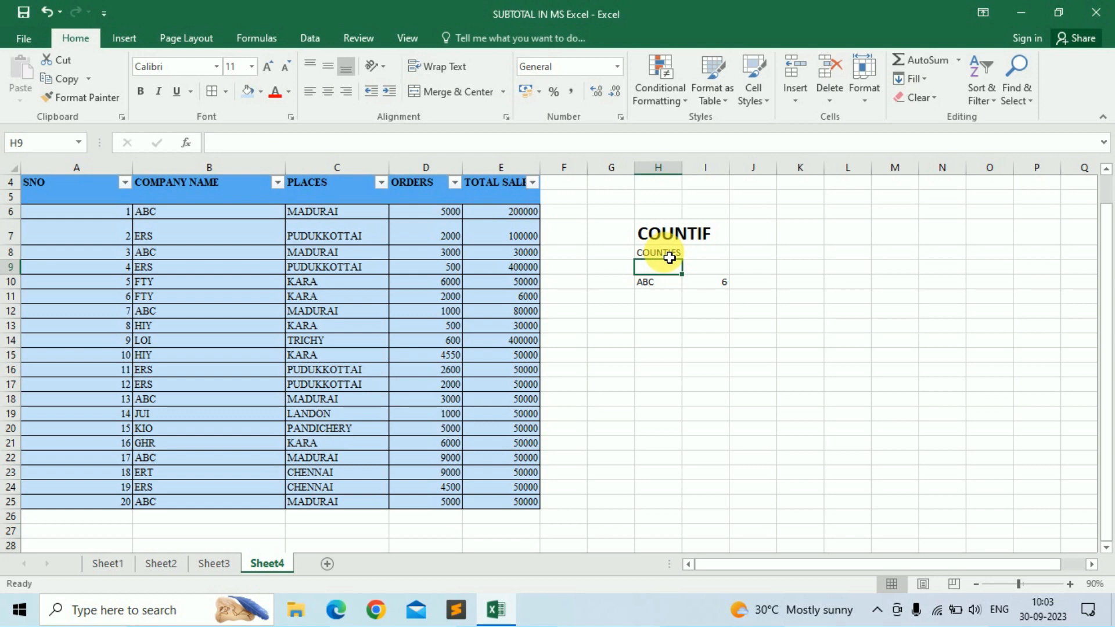
pyautogui.click(669, 258)
pyautogui.hotkey('ctrl', 'b')
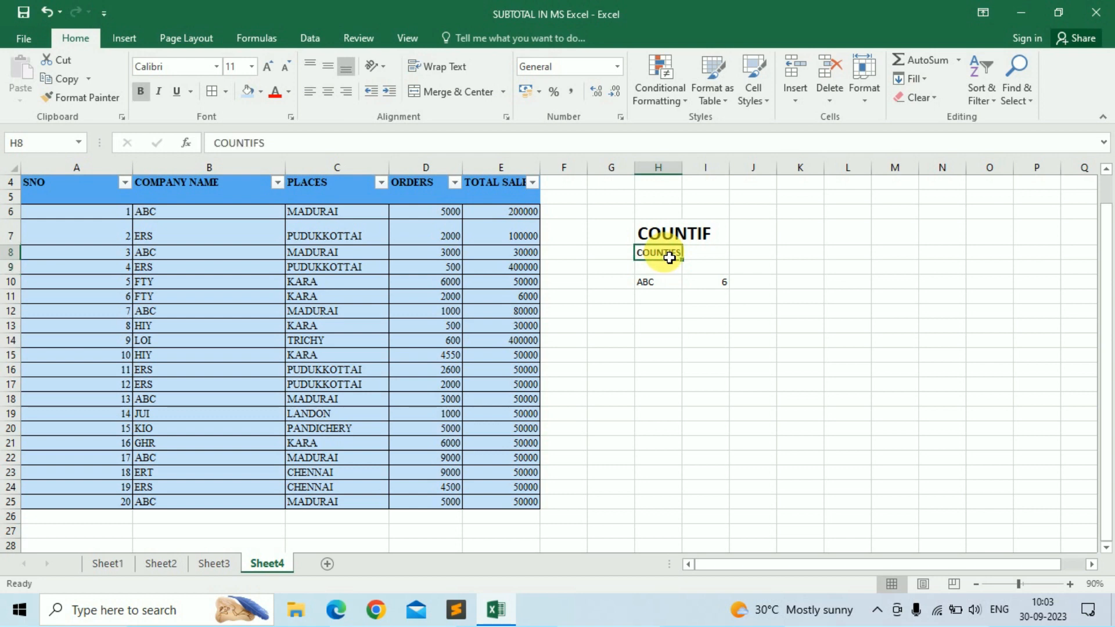
pyautogui.click(267, 66)
pyautogui.click(267, 67)
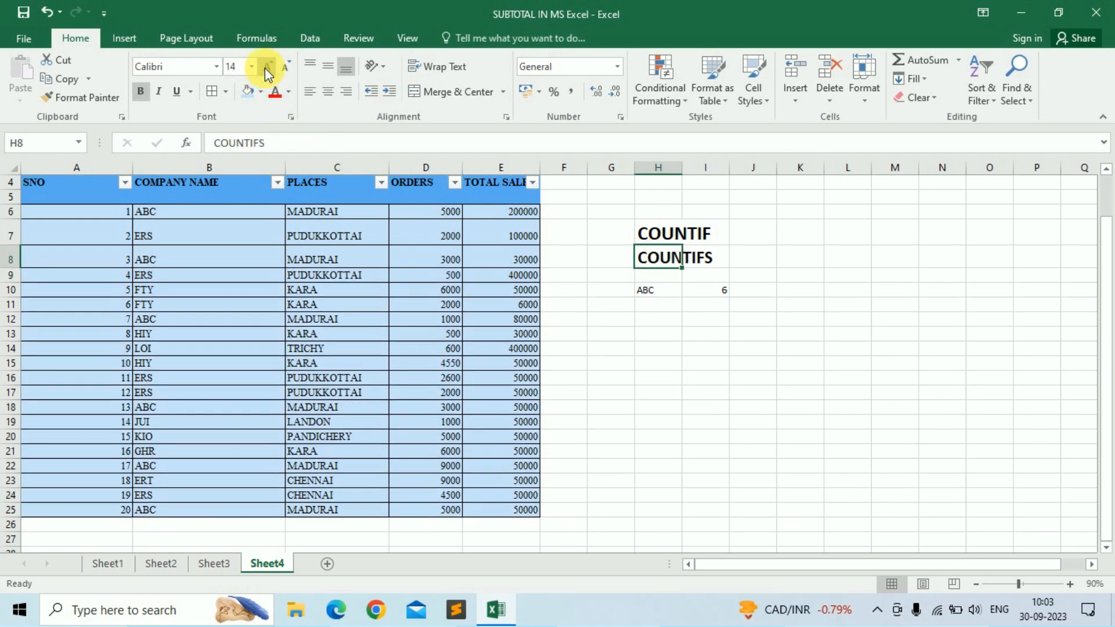
# Step: Highlight the COMPANY NAME, PLACES and ORDERS columns in turn to review the data available as COUNTIFS criteria
pyautogui.click(649, 333)
pyautogui.click(774, 337)
pyautogui.click(660, 322)
pyautogui.click(189, 223)
pyautogui.moveTo(189, 223); pyautogui.dragTo(204, 506)
pyautogui.moveTo(332, 221); pyautogui.dragTo(324, 514)
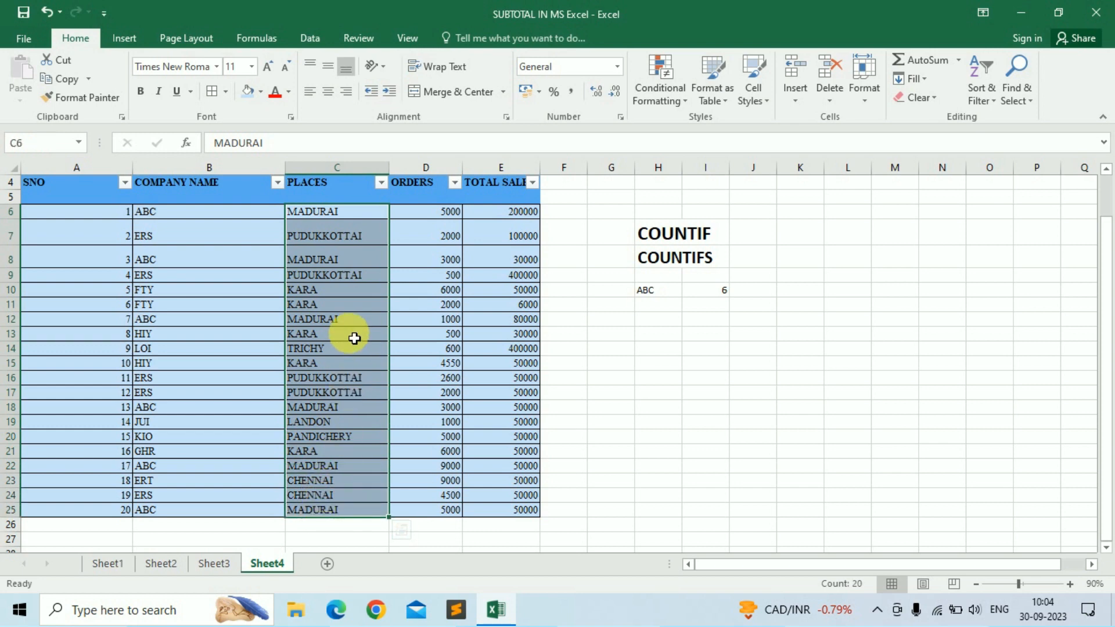
pyautogui.moveTo(428, 191); pyautogui.dragTo(423, 517)
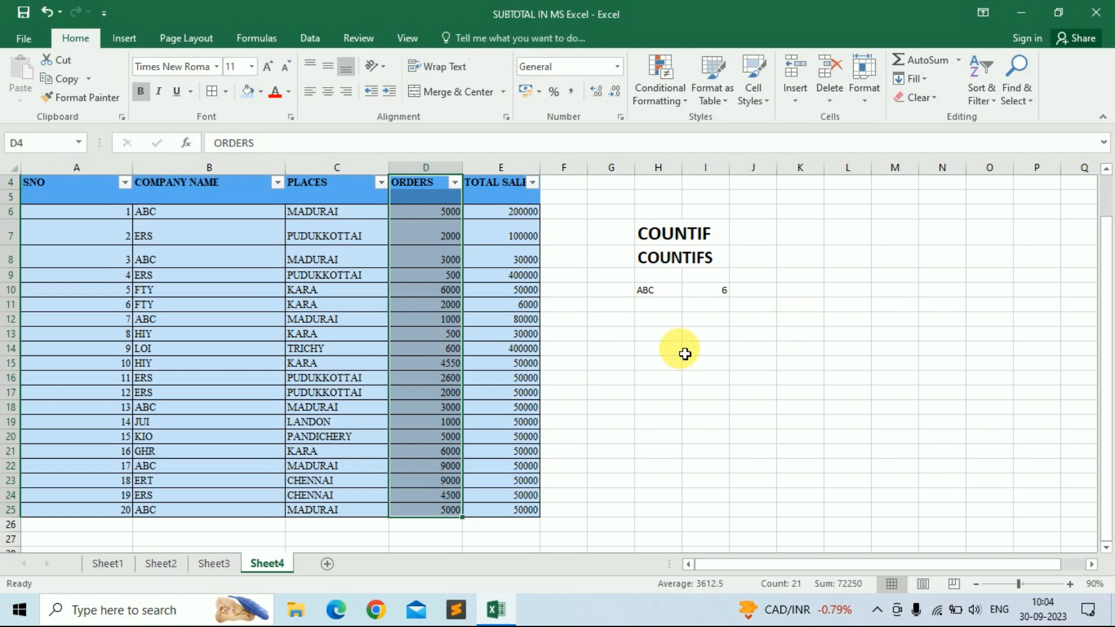
# Step: Start a COUNTIFS formula below the ABC count with B6:B25 as the first criteria range and "ABC" as its criterion
pyautogui.click(663, 330)
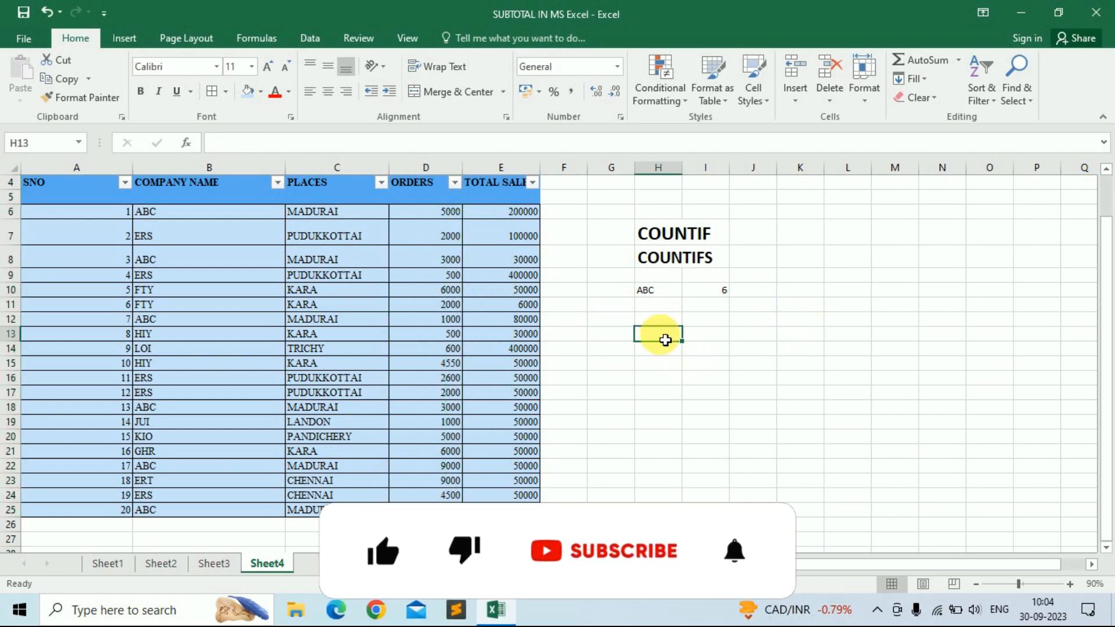
pyautogui.write('=')
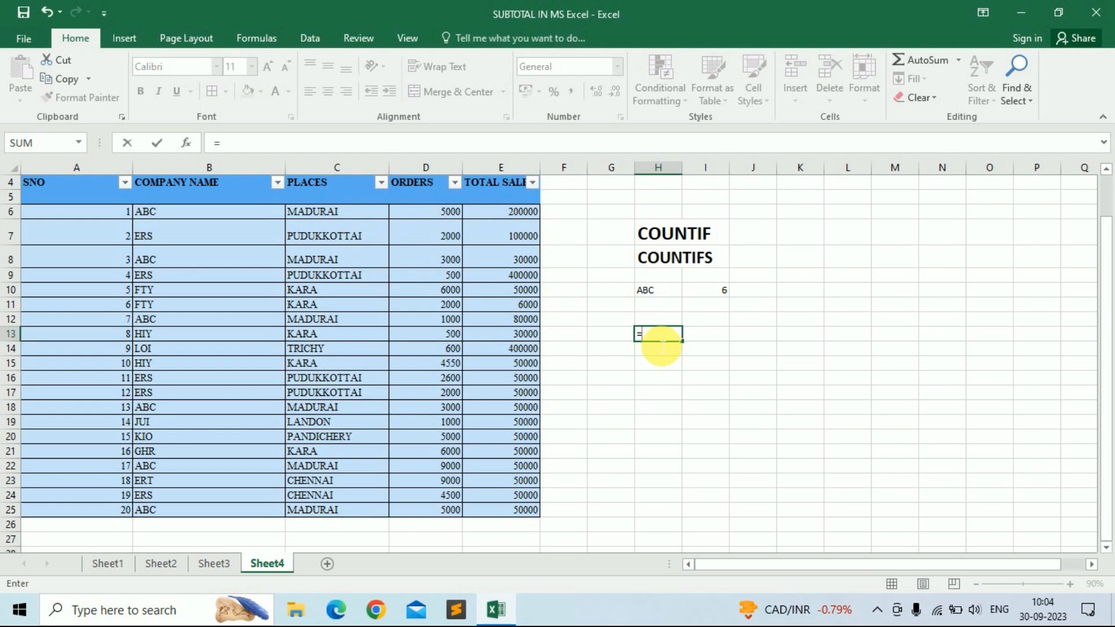
pyautogui.write('COUNT')
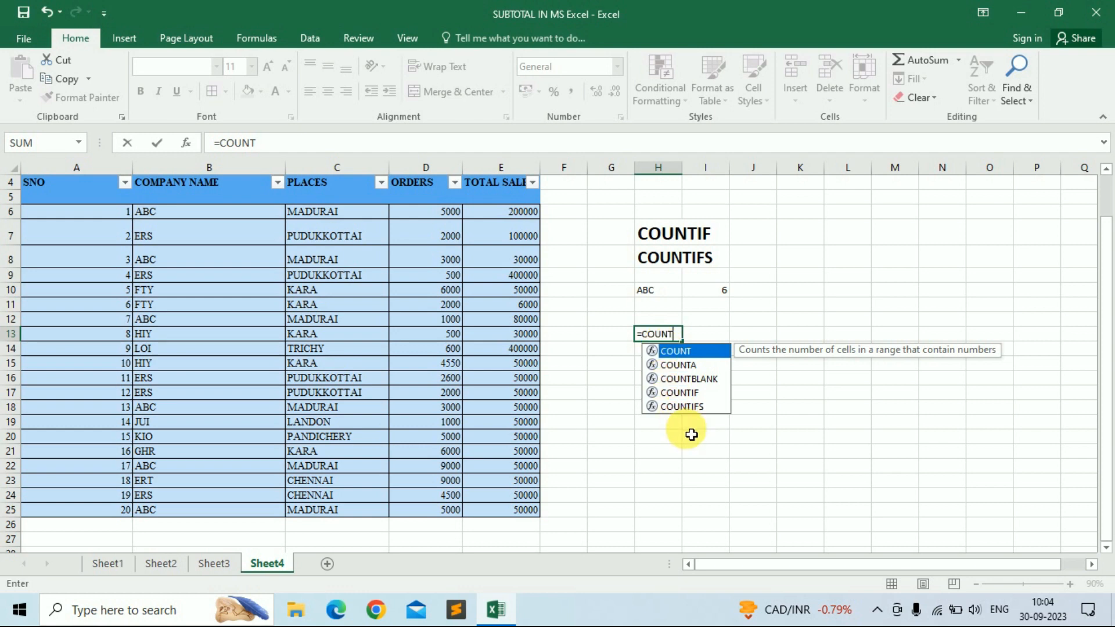
pyautogui.click(691, 406)
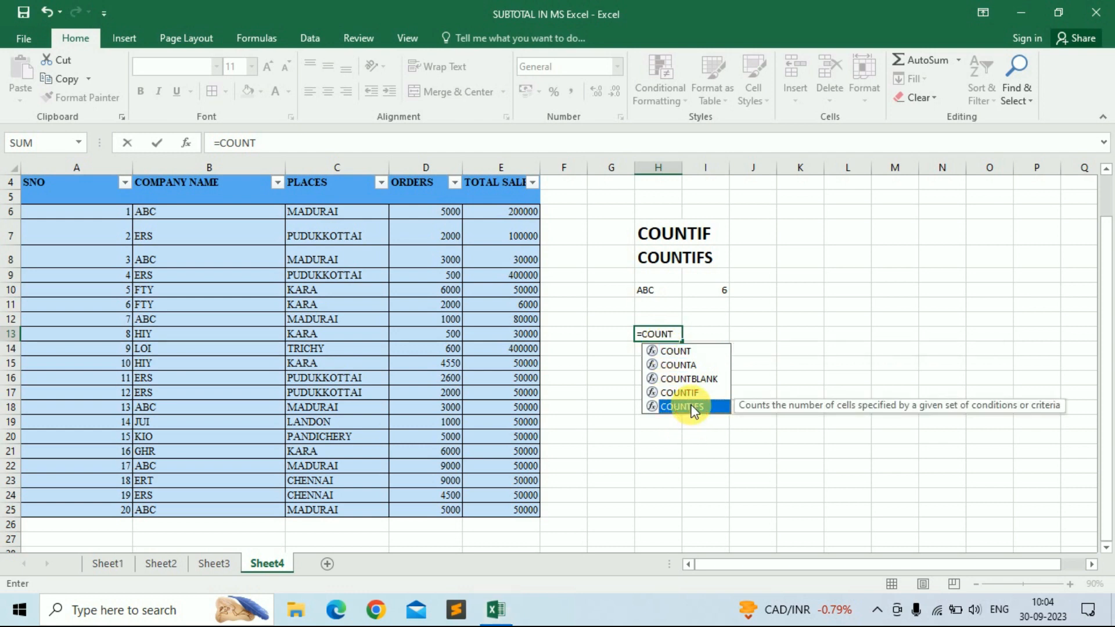
pyautogui.doubleClick(690, 407)
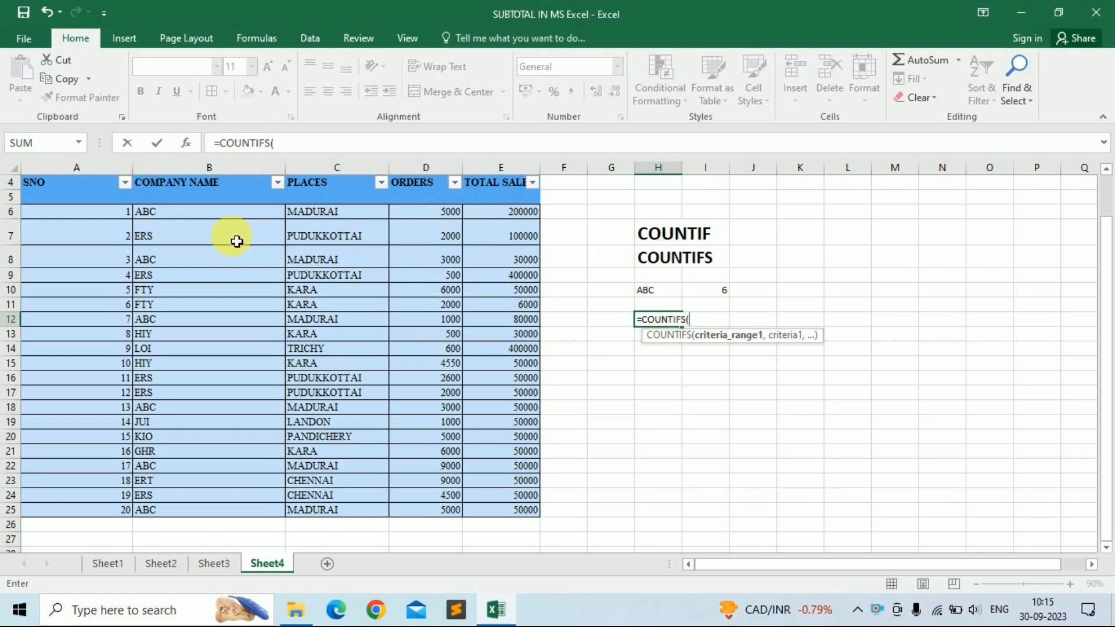
pyautogui.moveTo(224, 215); pyautogui.dragTo(211, 514)
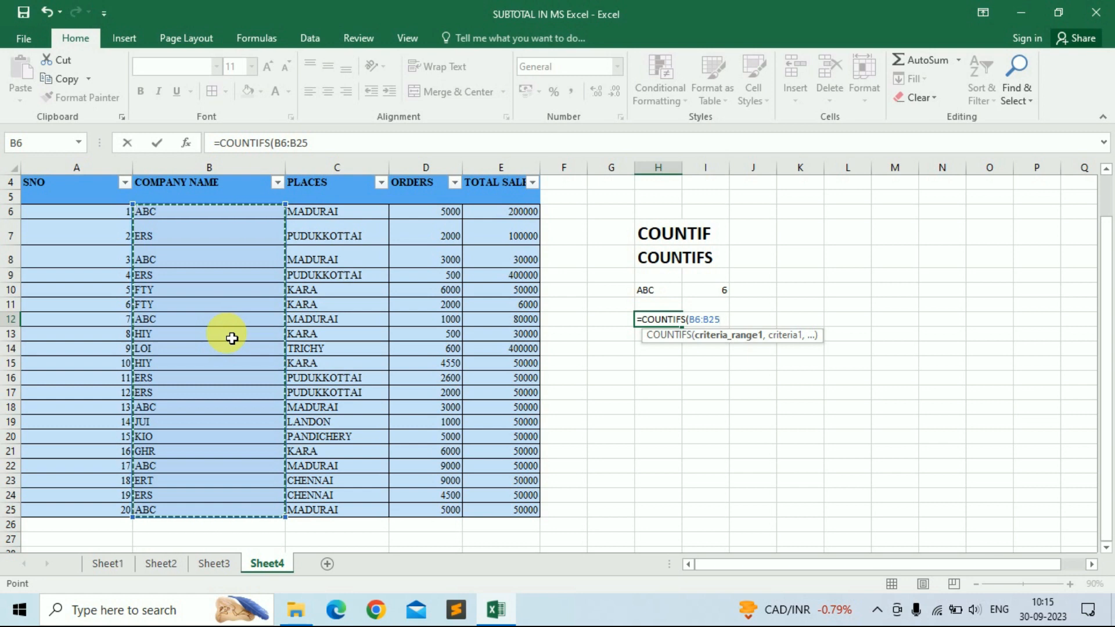
pyautogui.write(',"')
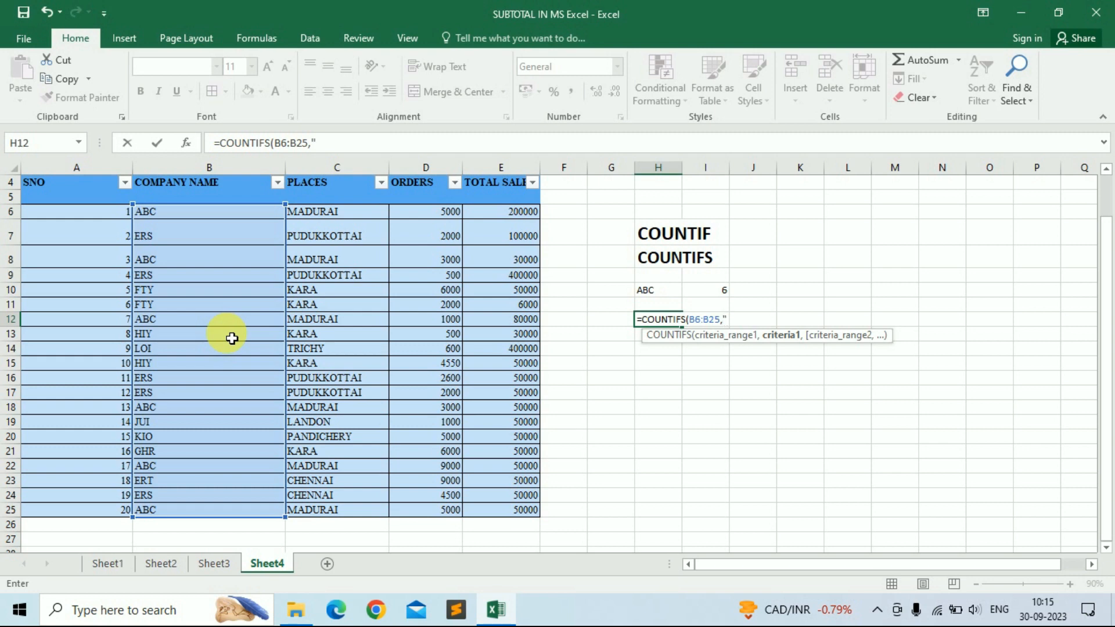
pyautogui.write('ABC",')
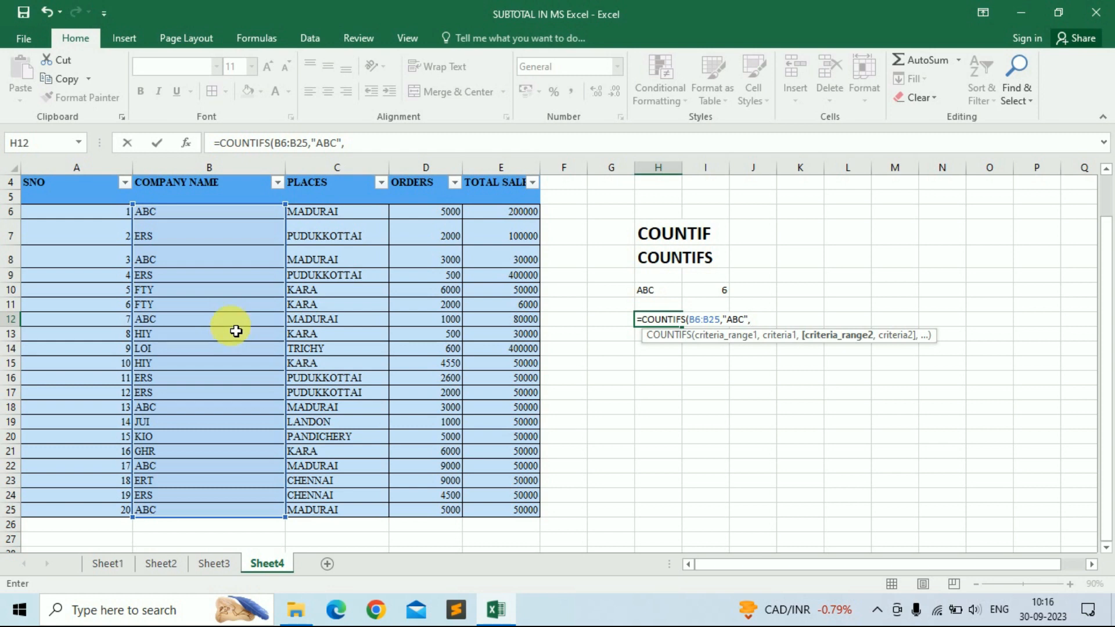
# Step: Add C6:C25 as the second criteria range with MADURAI as its criterion and try to enter the formula
pyautogui.moveTo(335, 216); pyautogui.dragTo(329, 522)
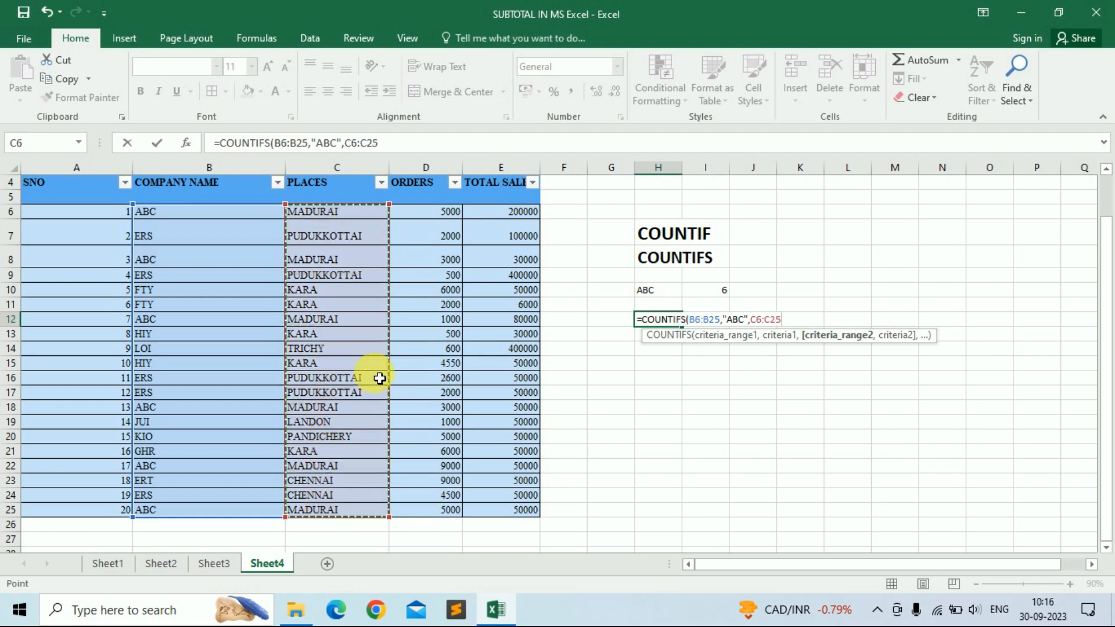
pyautogui.write(',')
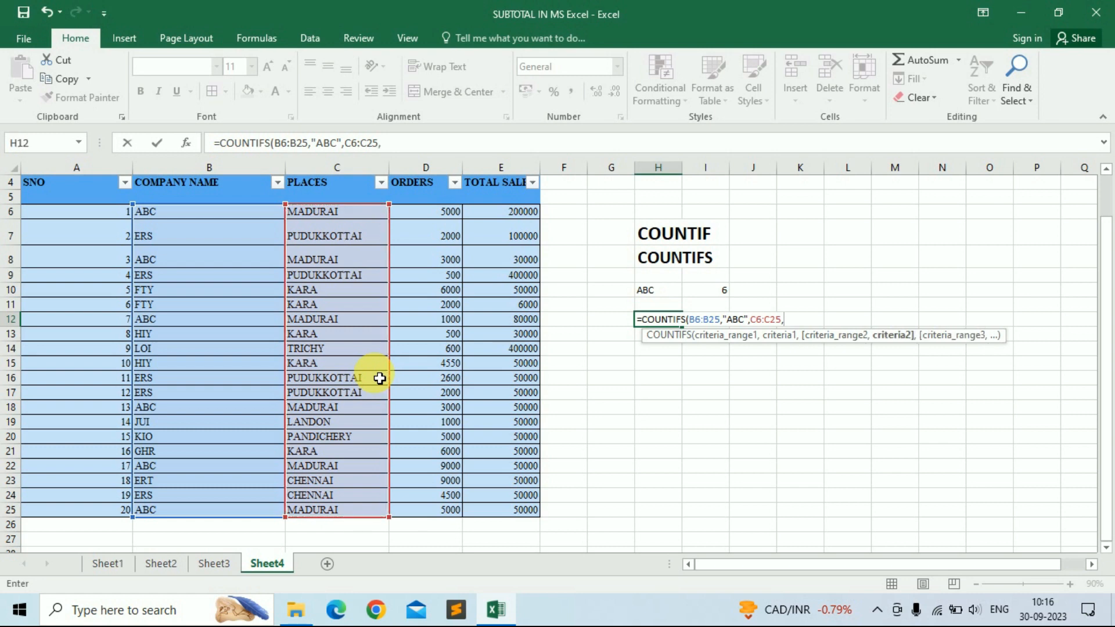
pyautogui.write('M')
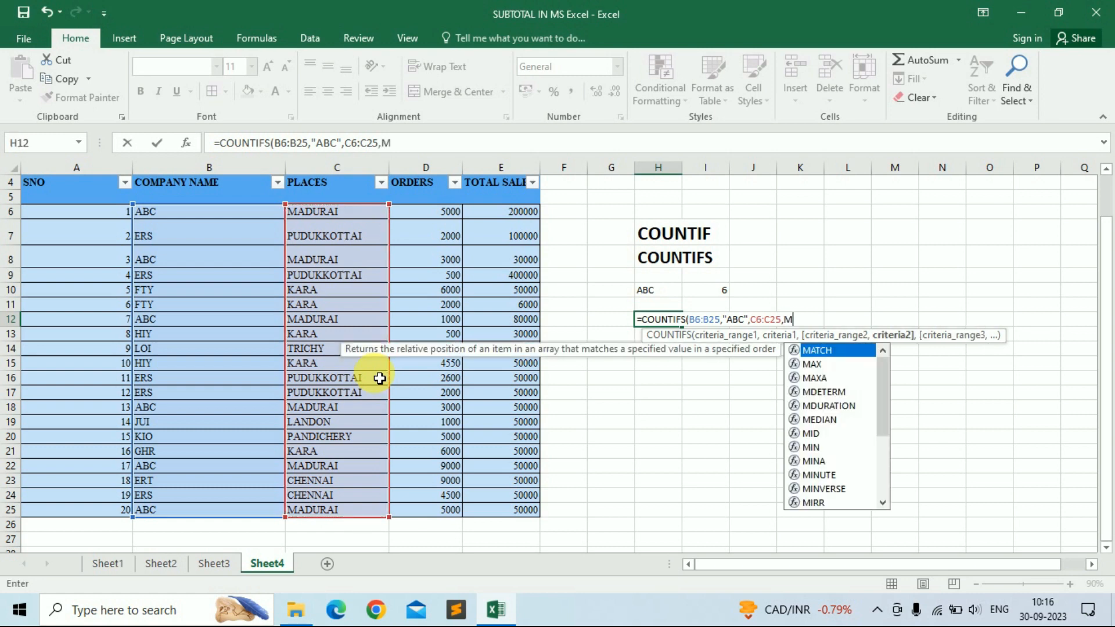
pyautogui.write('ADUR')
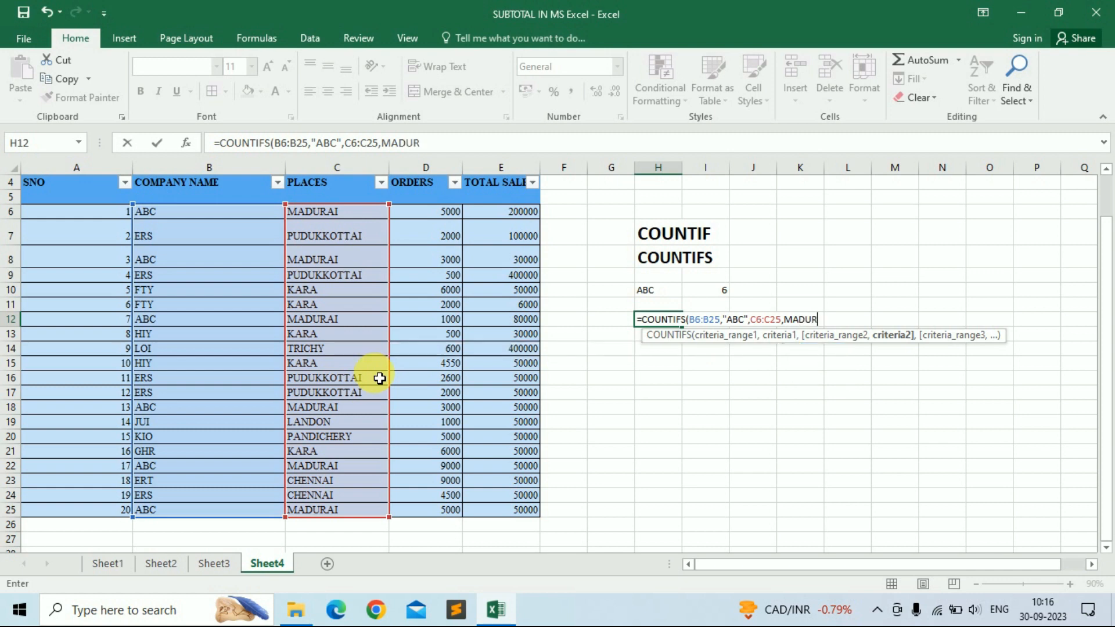
pyautogui.write('AI')
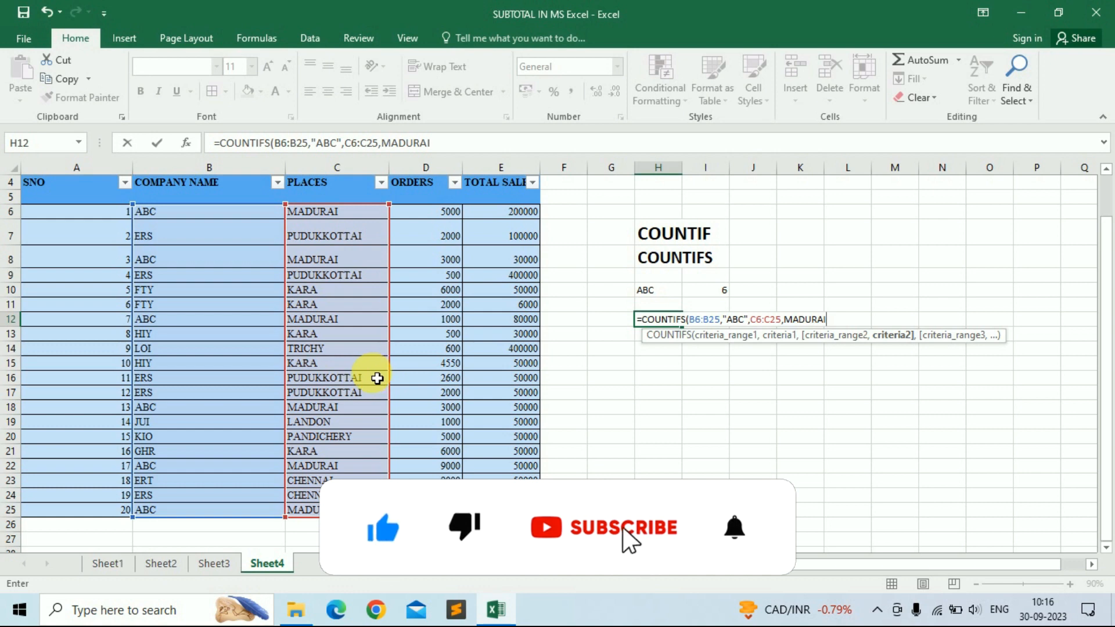
pyautogui.write('"')
pyautogui.press('Return')
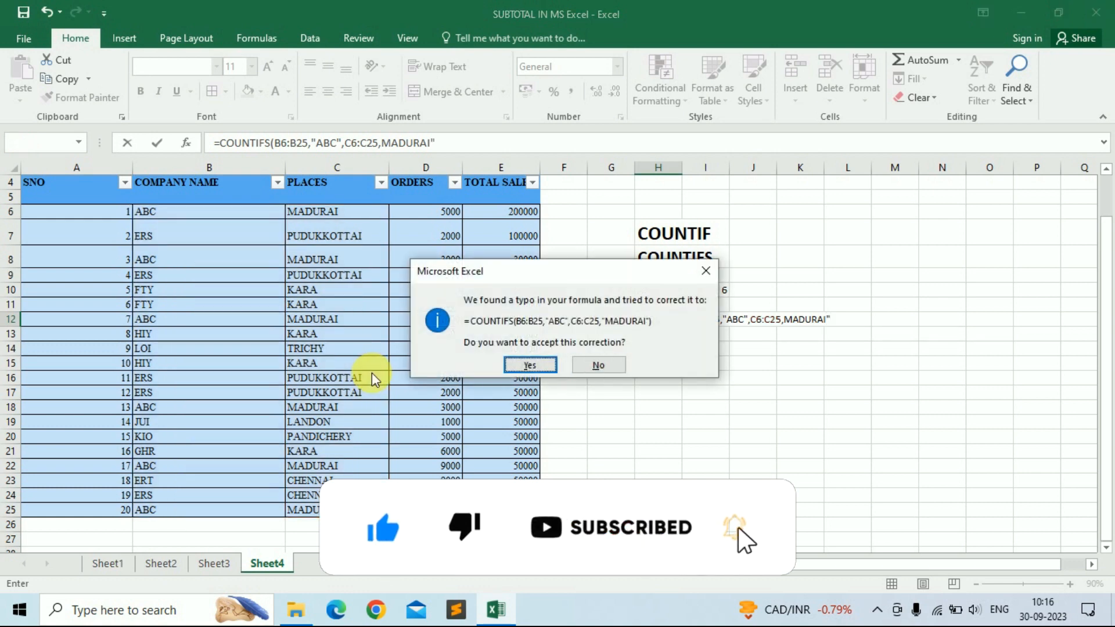
# Step: Decline the suggested formula correction, add the missing opening quotation mark before MADURAI and enter the COUNTIFS formula in H12
pyautogui.click(705, 270)
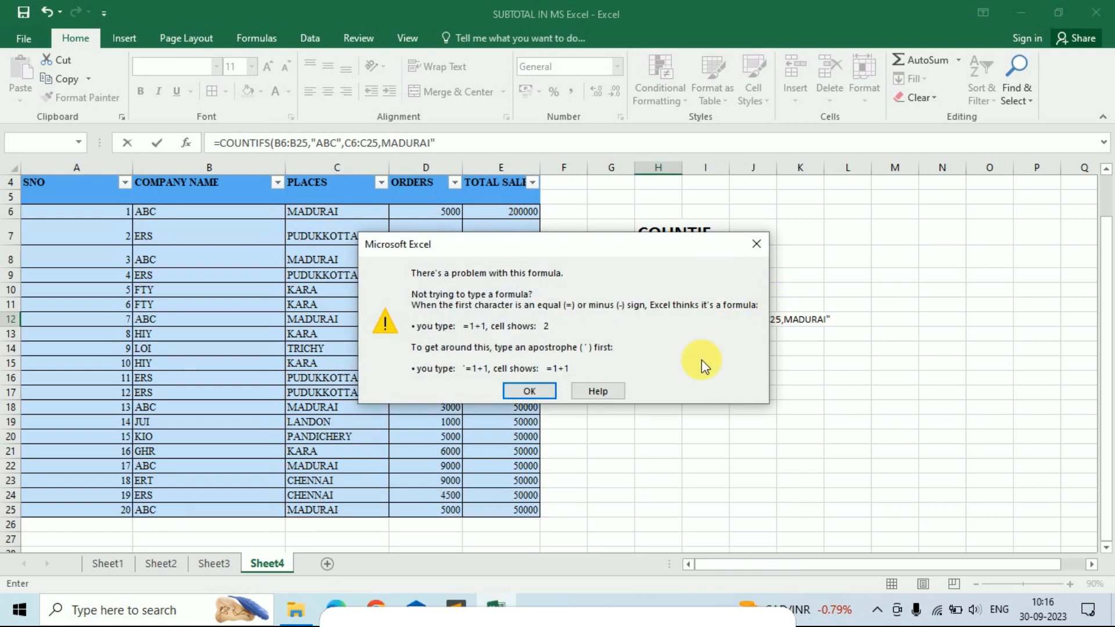
pyautogui.click(549, 391)
pyautogui.click(784, 321)
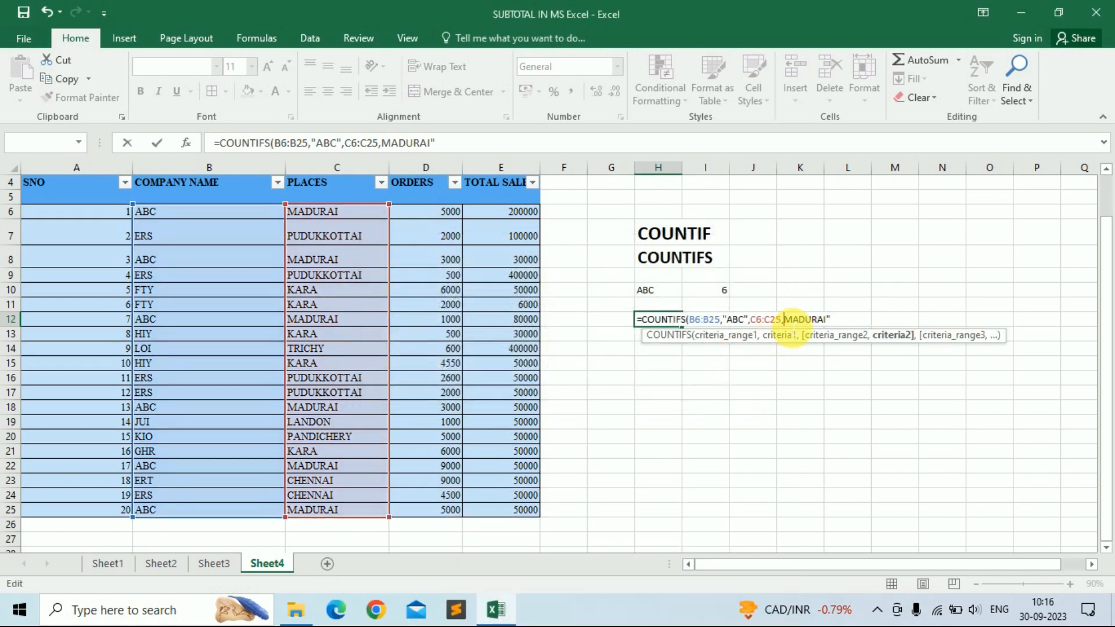
pyautogui.write('"')
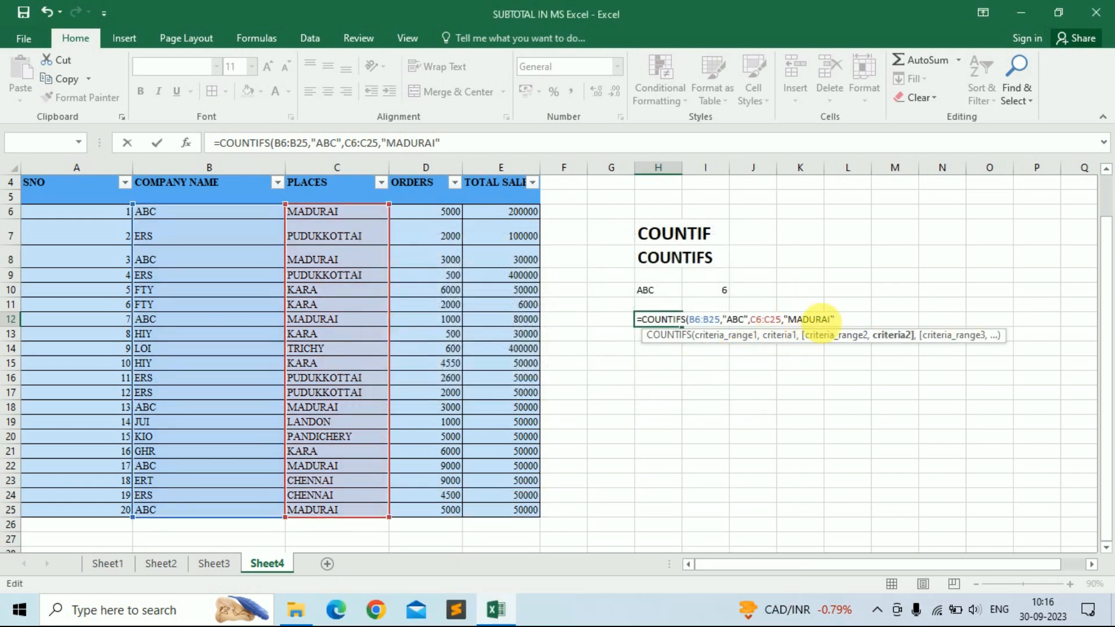
pyautogui.click(835, 321)
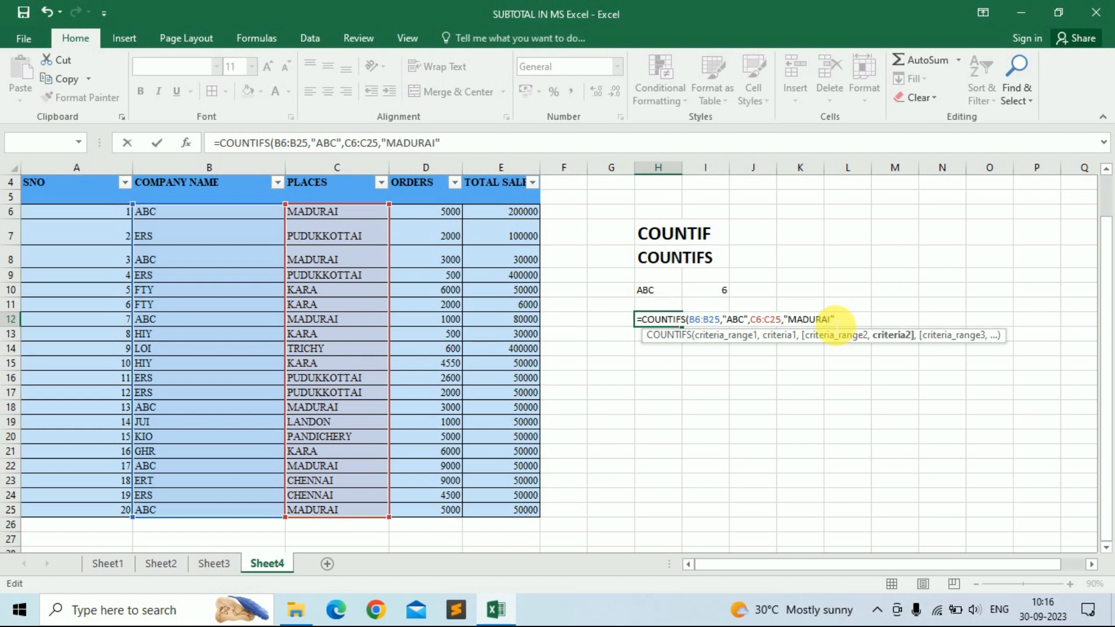
pyautogui.press('Return')
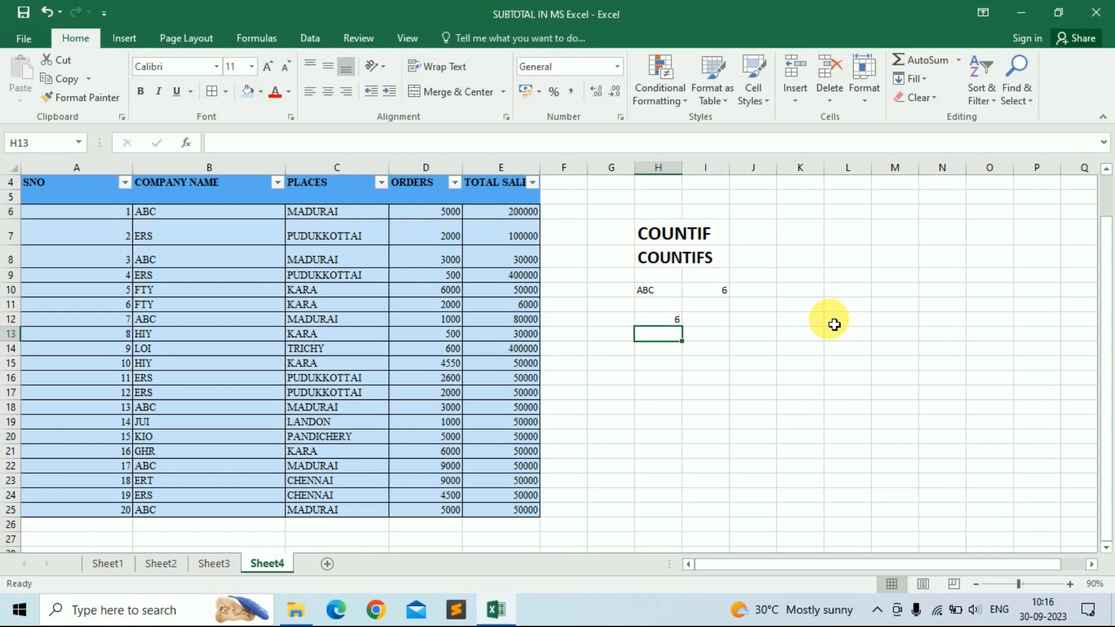
# Step: Review the COUNTIFS formula in H12 against the company names and places in B6:C25
pyautogui.click(677, 321)
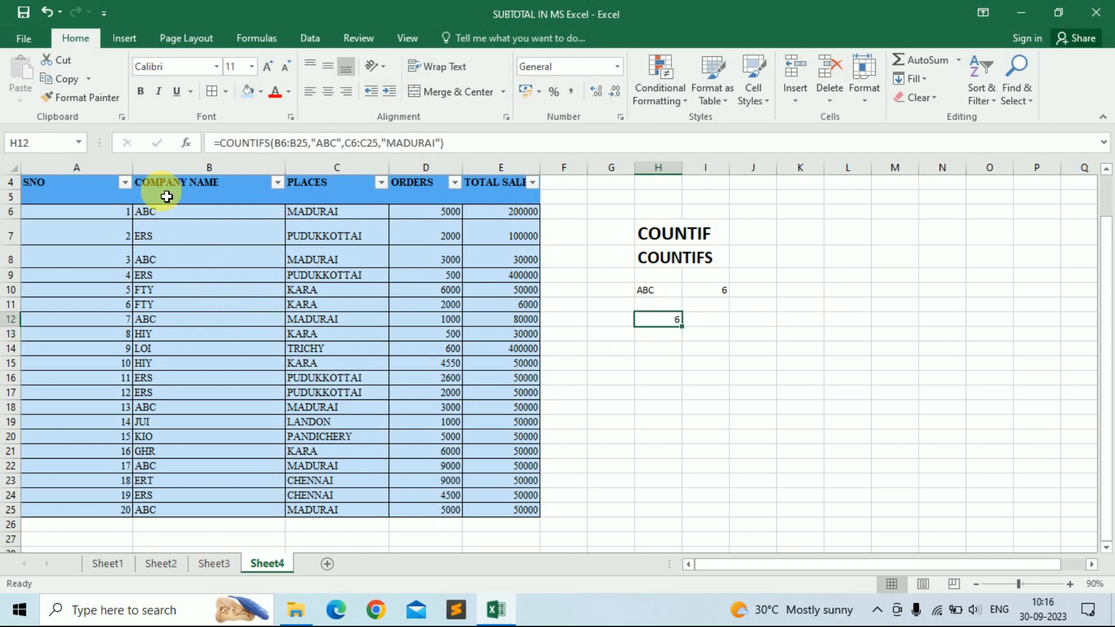
pyautogui.click(201, 212)
pyautogui.click(328, 212)
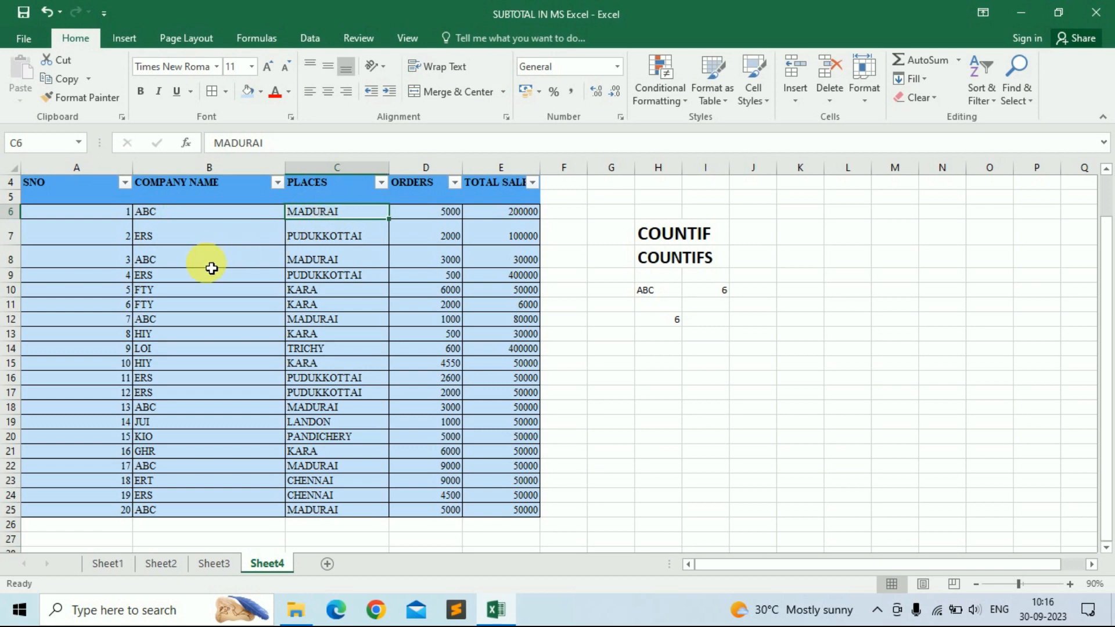
pyautogui.moveTo(218, 214); pyautogui.dragTo(331, 510)
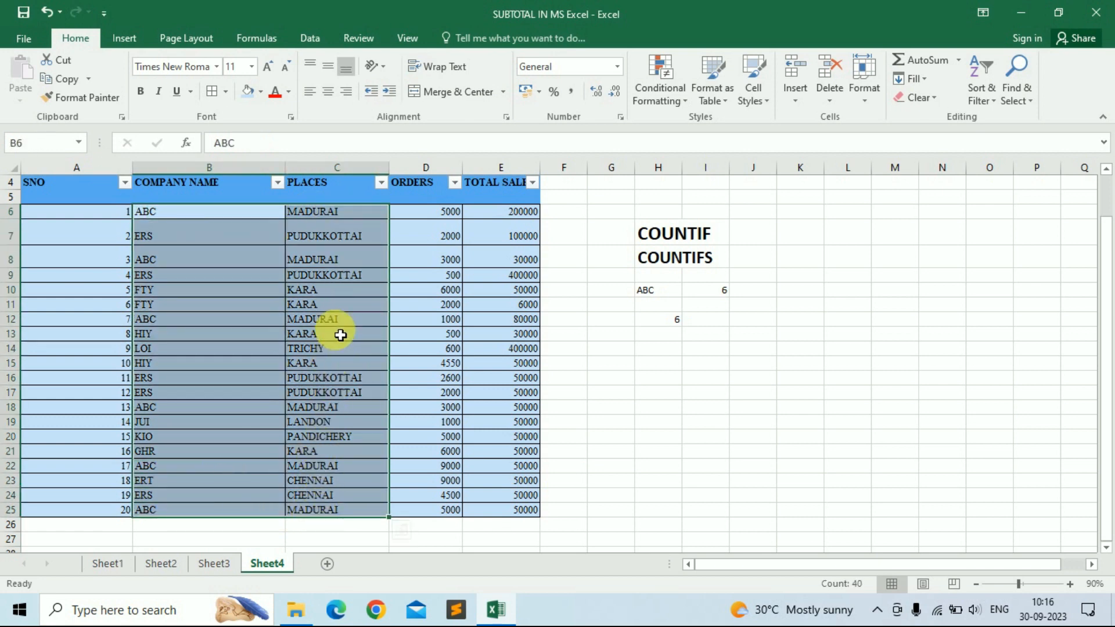